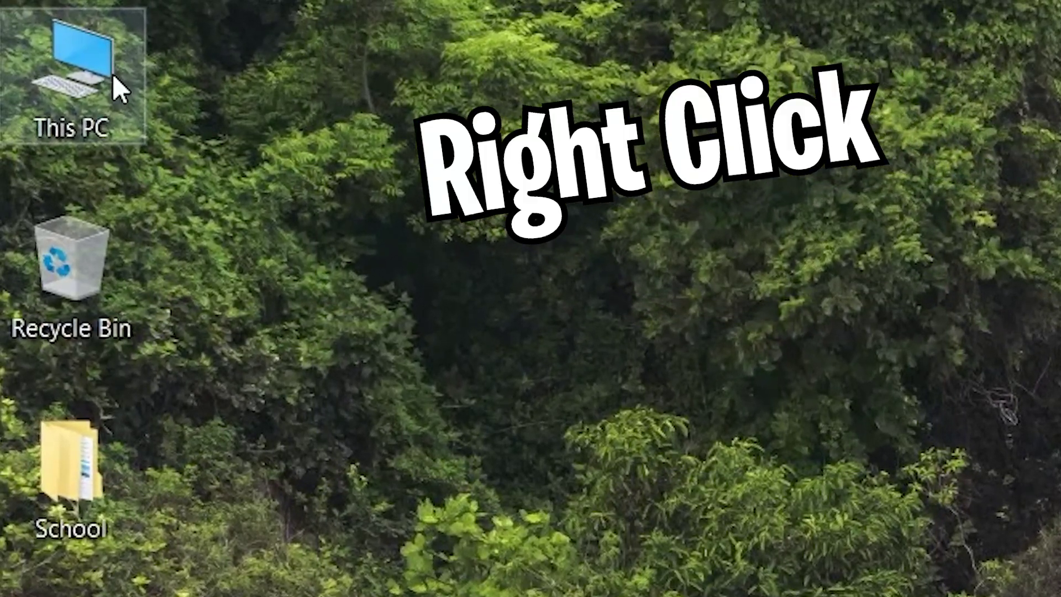
Open Device Manager from This PC and expand Display adapters to show Intel(R) UHD Graphics and NVIDIA GeForce MX330
right_click(114, 73)
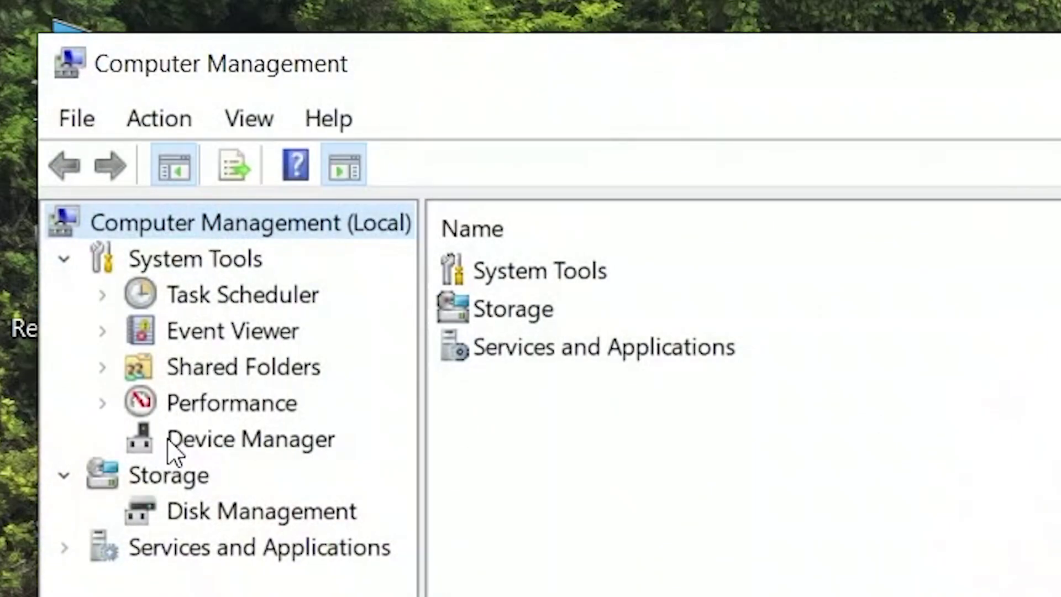
left_click(168, 441)
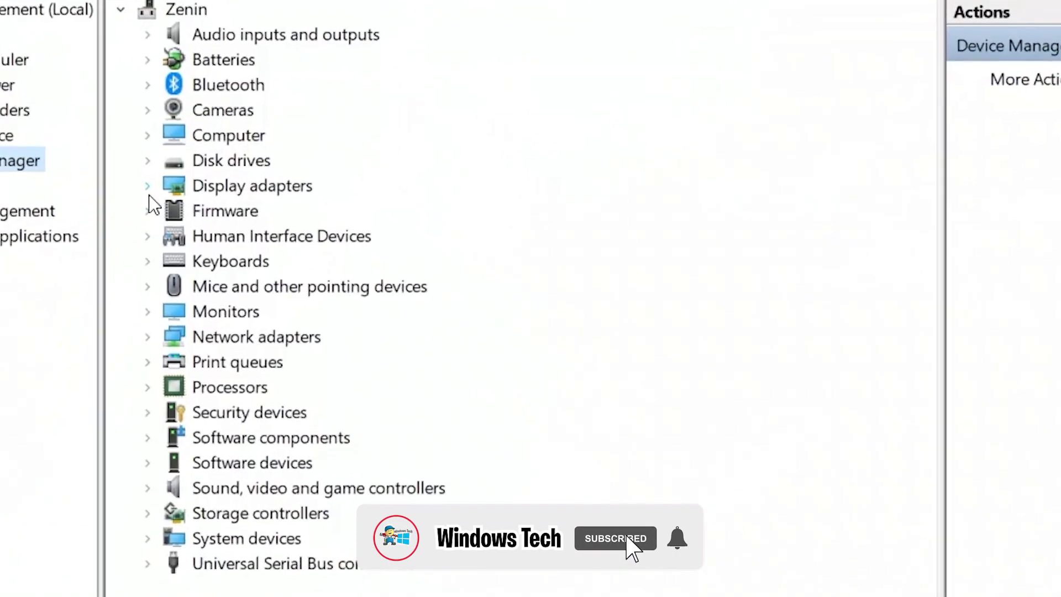
left_click(170, 165)
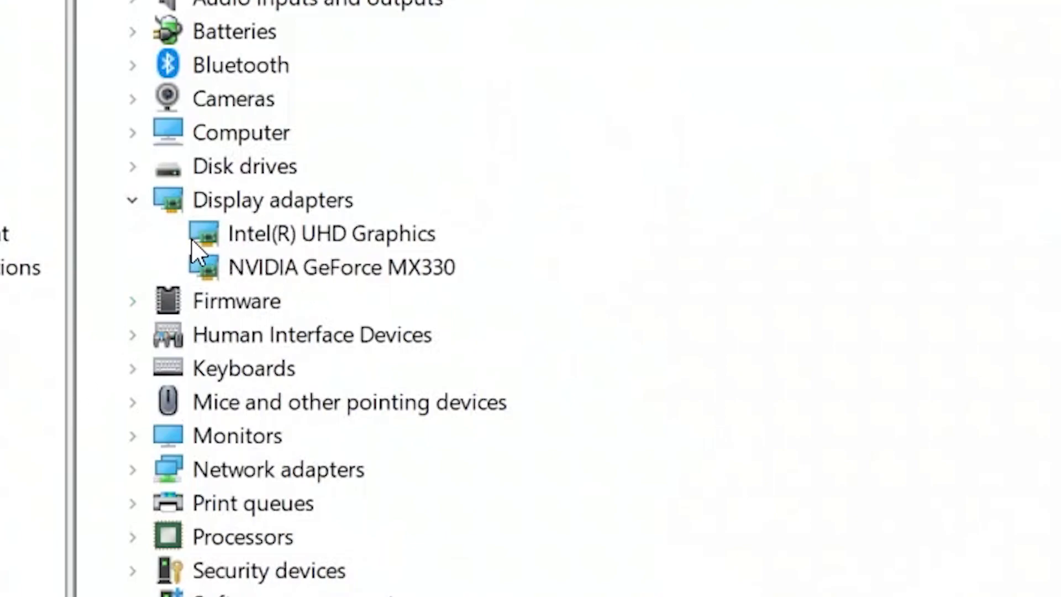
left_click(280, 268)
left_click(294, 236)
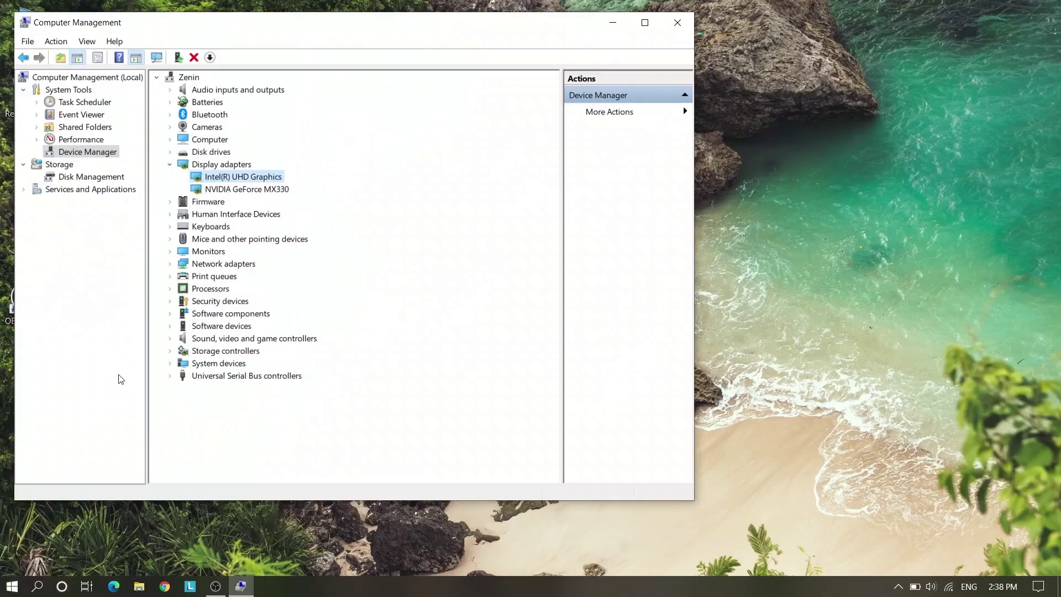
Open the advanced display settings showing Display 1 at 1920 × 1080, 60.008 Hz
key("super")
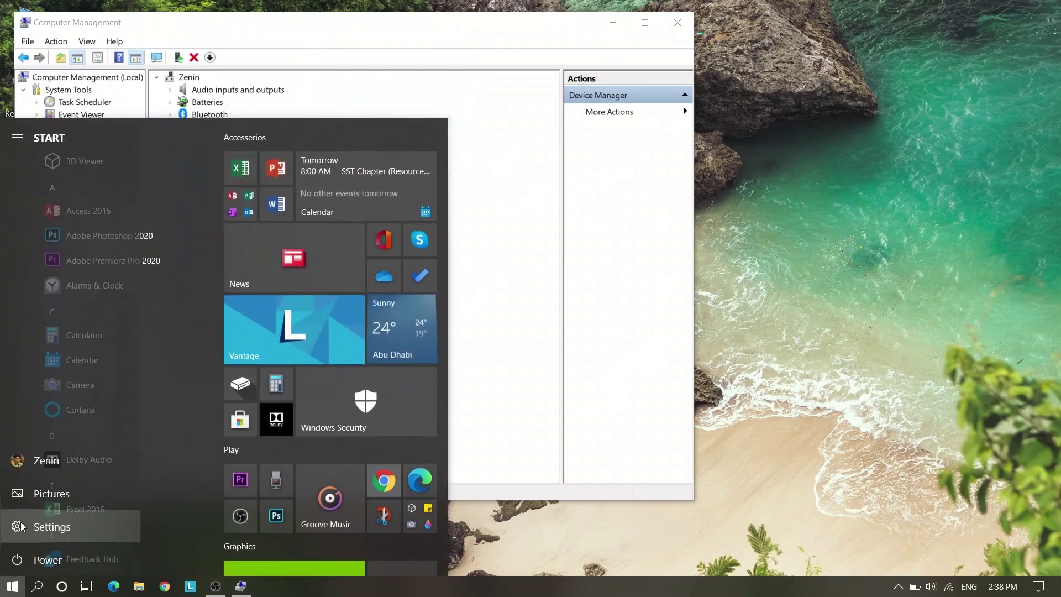
left_click(17, 525)
double_click(557, 3)
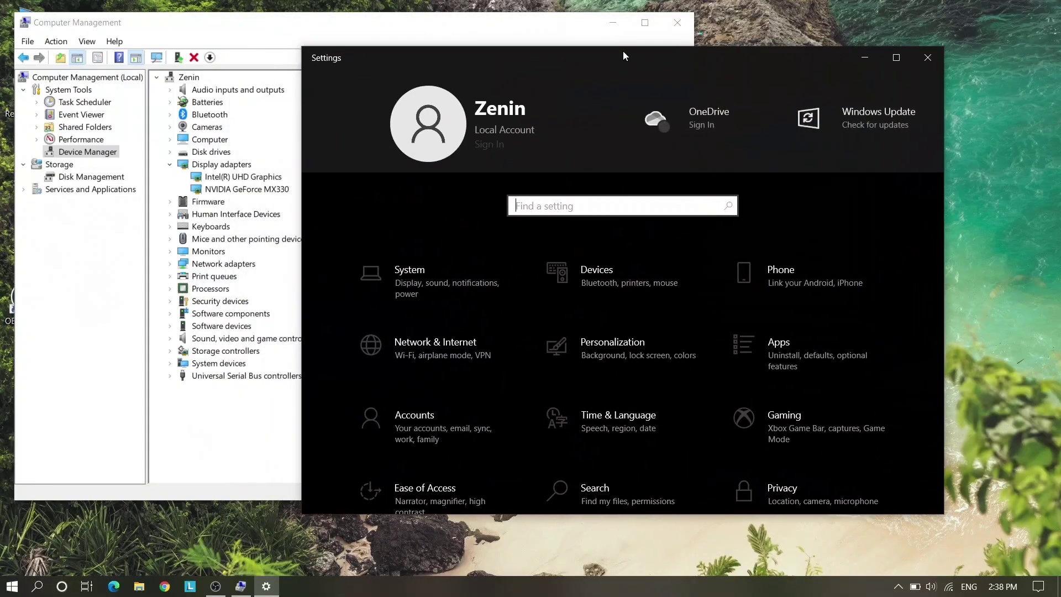
left_click(499, 288)
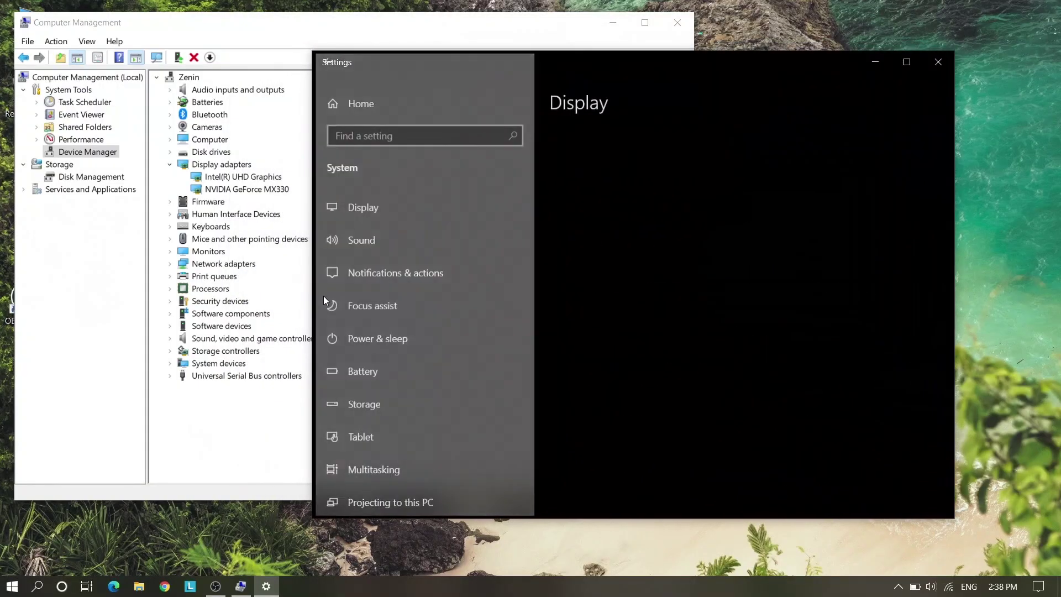
scroll(593, 374, "down", 6)
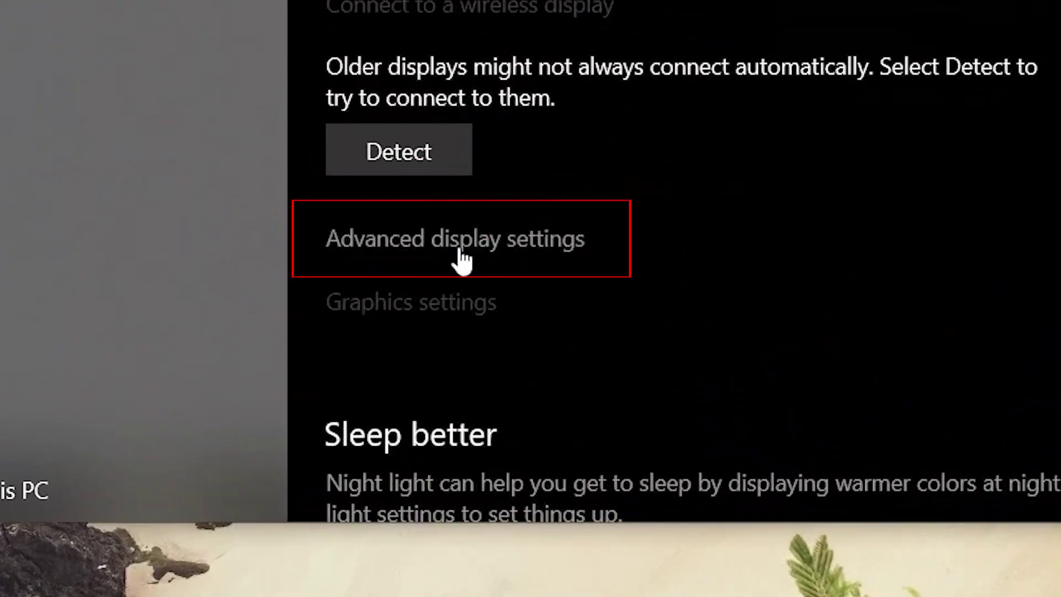
left_click(462, 260)
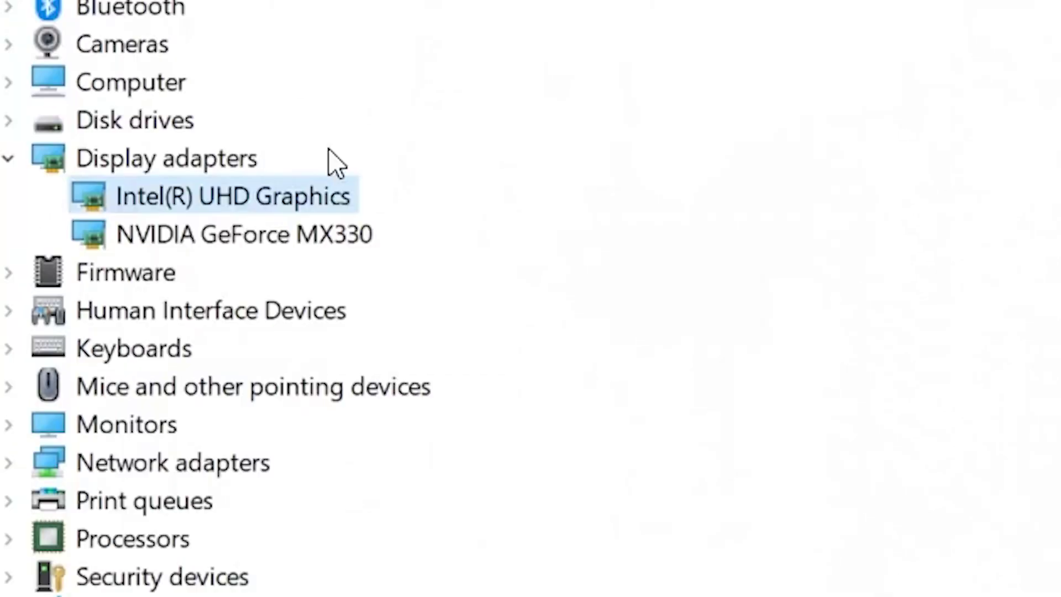
Review Intel(R) UHD Graphics properties: device status and driver version 27.20.100.8729 dated 12-Oct-20
right_click(218, 195)
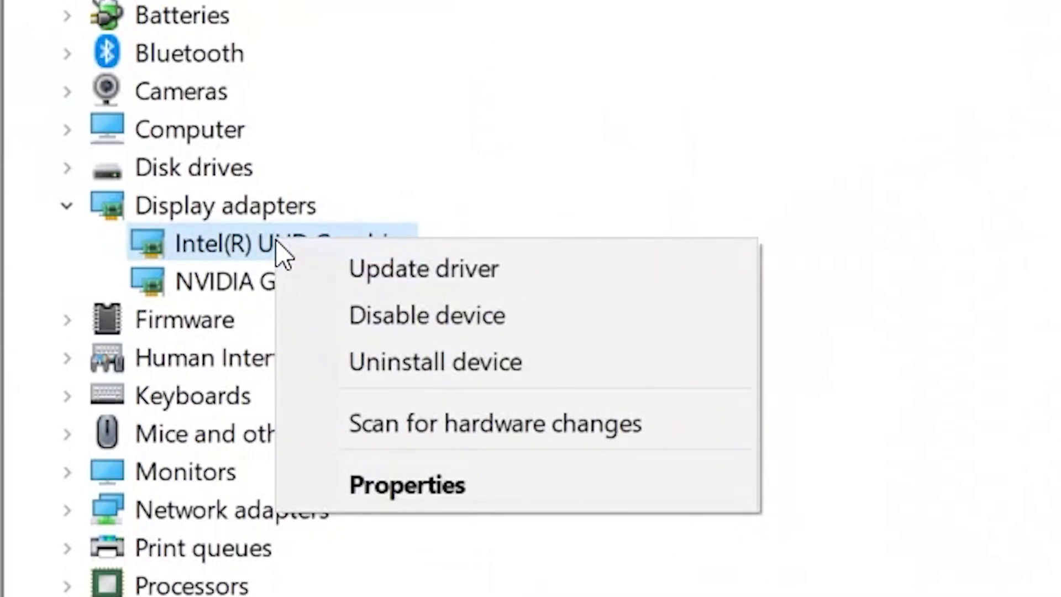
left_click(360, 485)
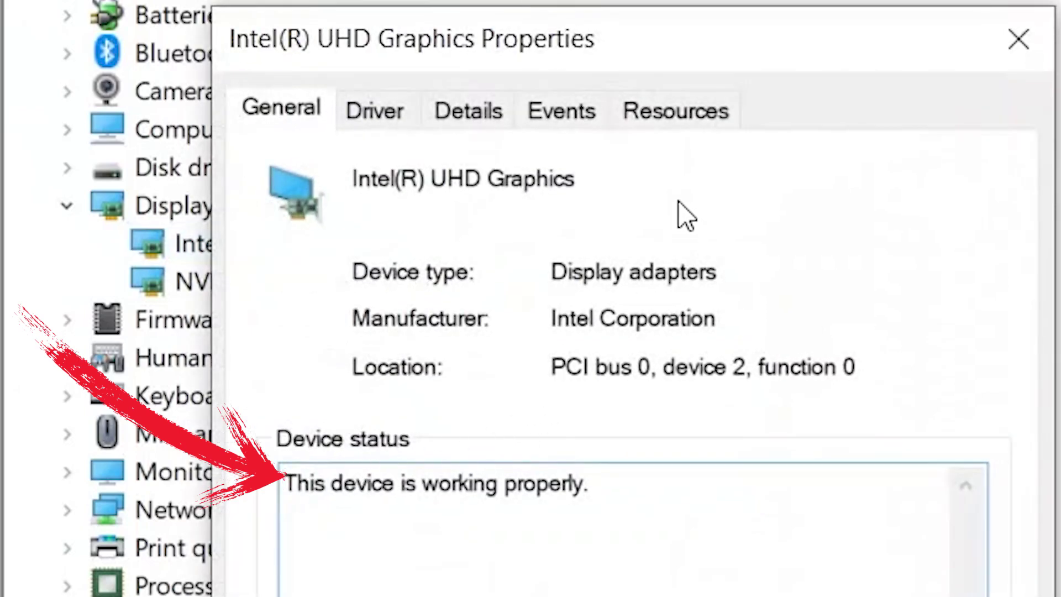
left_click(396, 122)
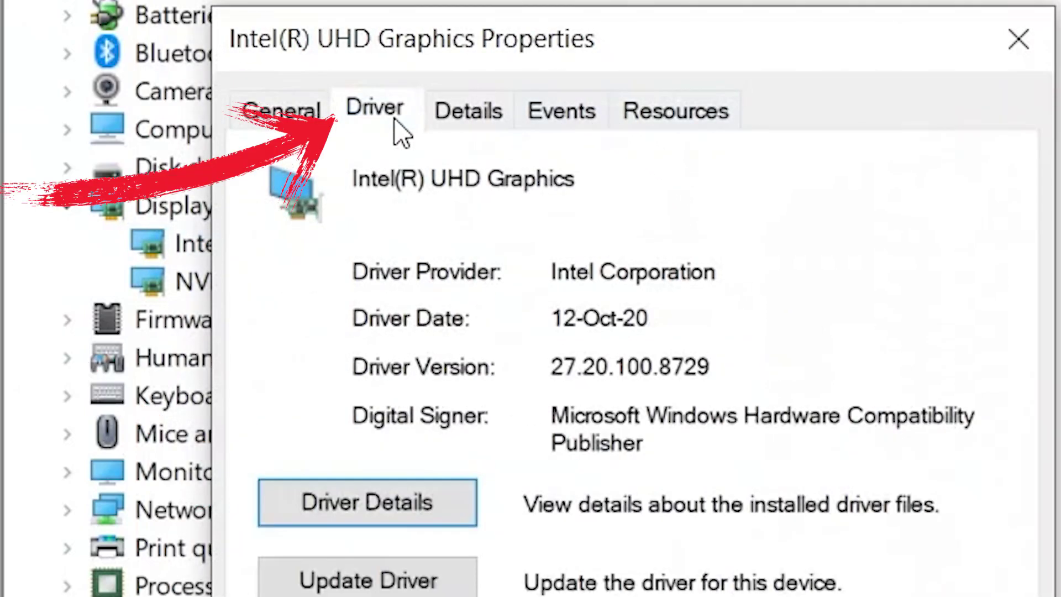
left_click(265, 107)
left_click(350, 108)
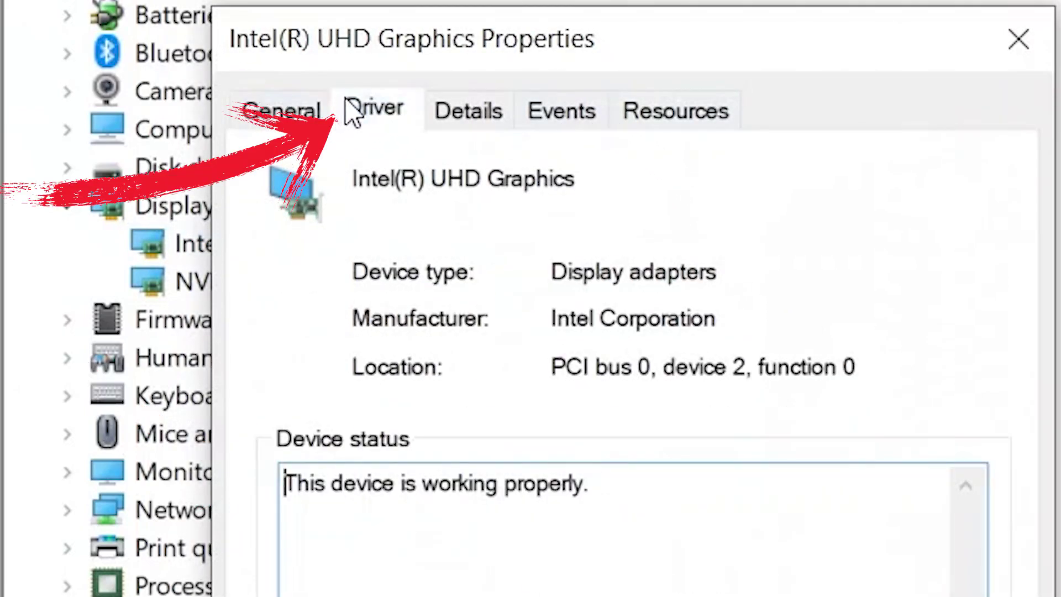
left_click(297, 107)
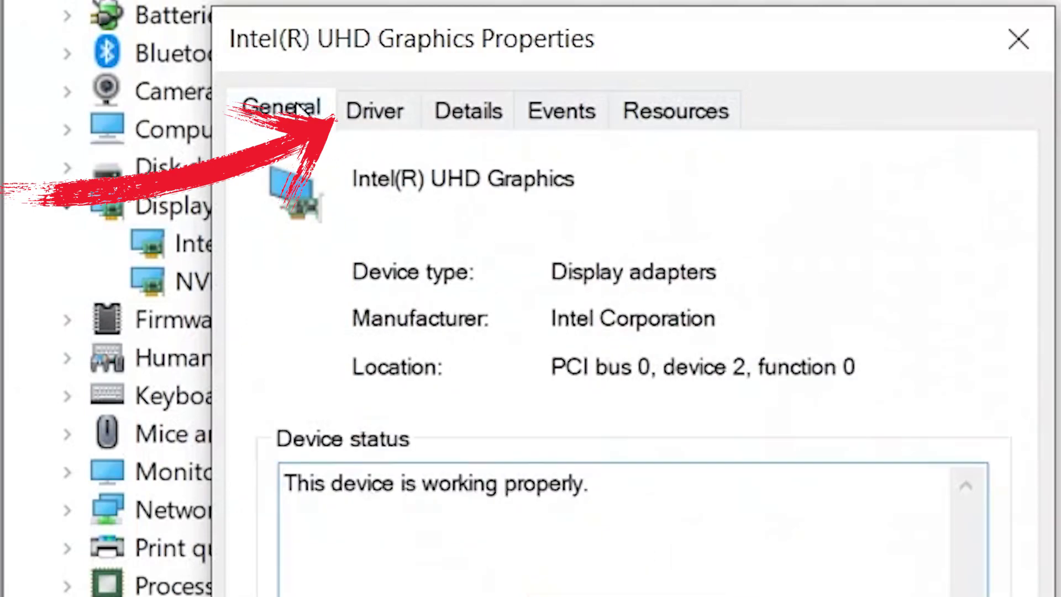
left_click(404, 100)
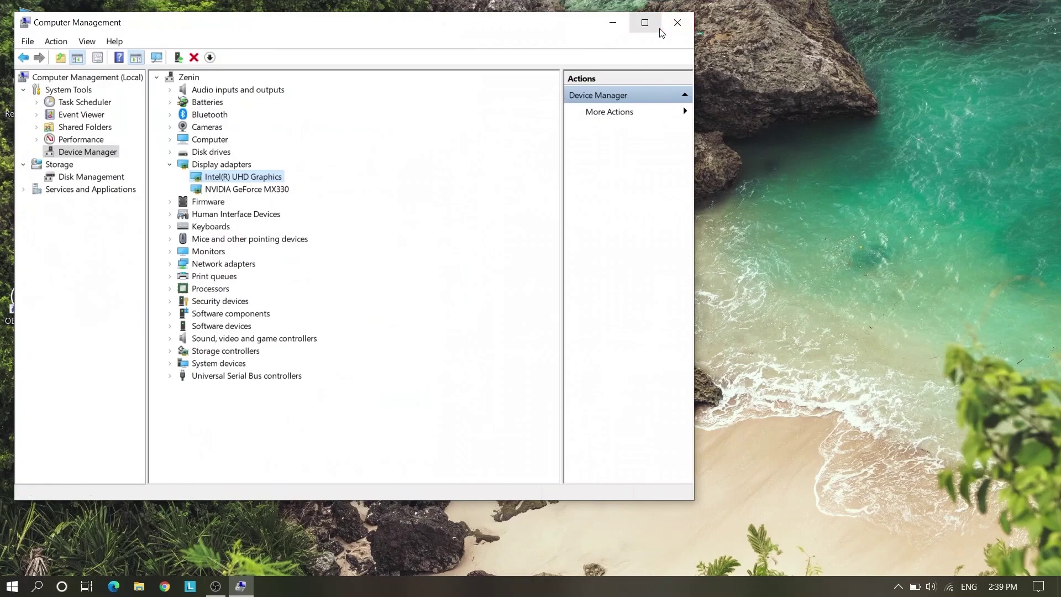
Close Computer Management and check the Start menu's power options before dismissing the menu
left_click(677, 22)
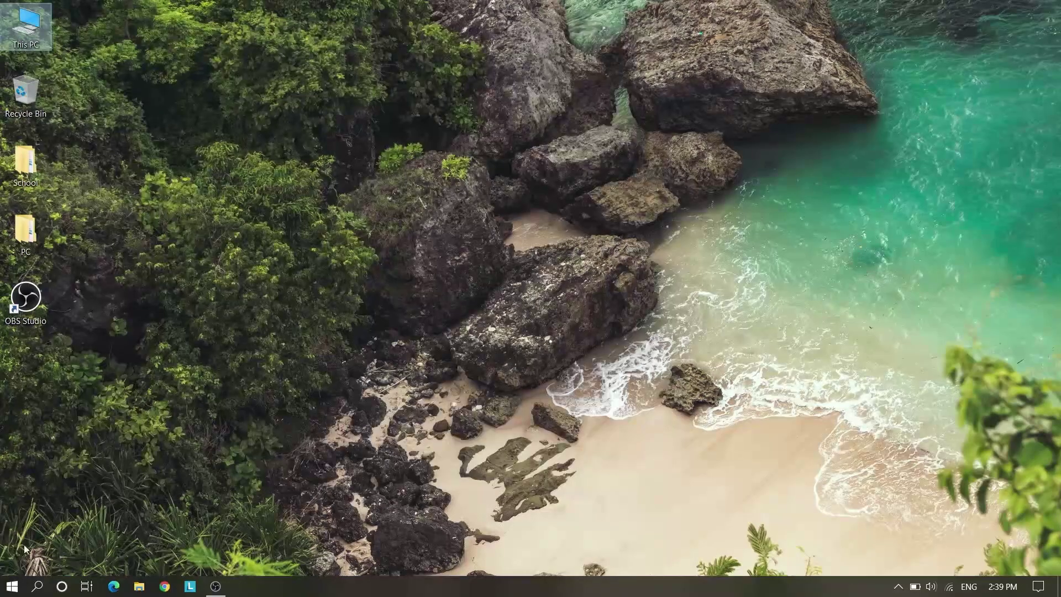
left_click(12, 586)
mouse_move(8, 546)
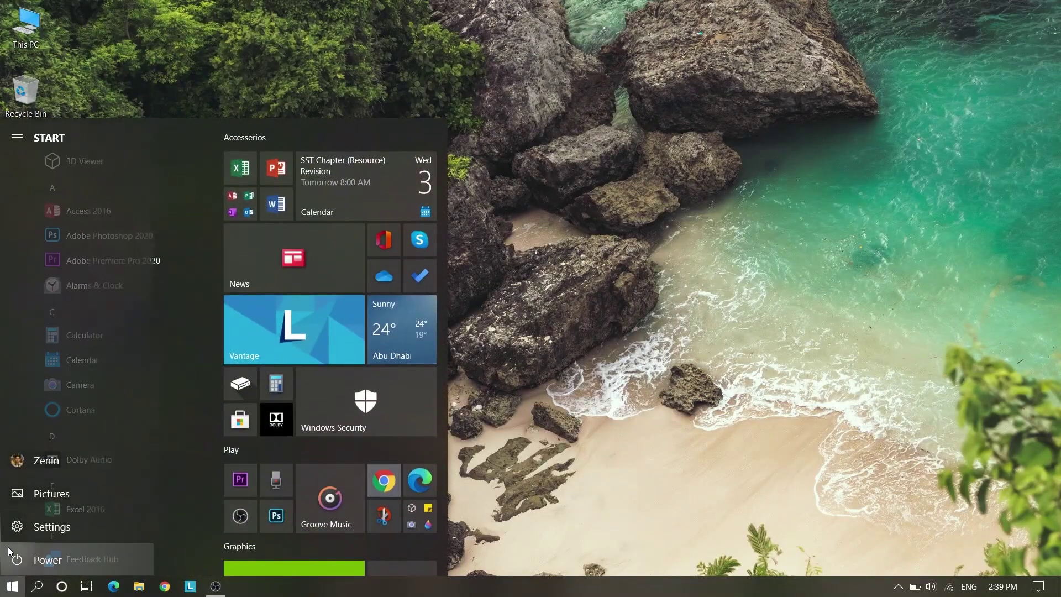
left_click(44, 560)
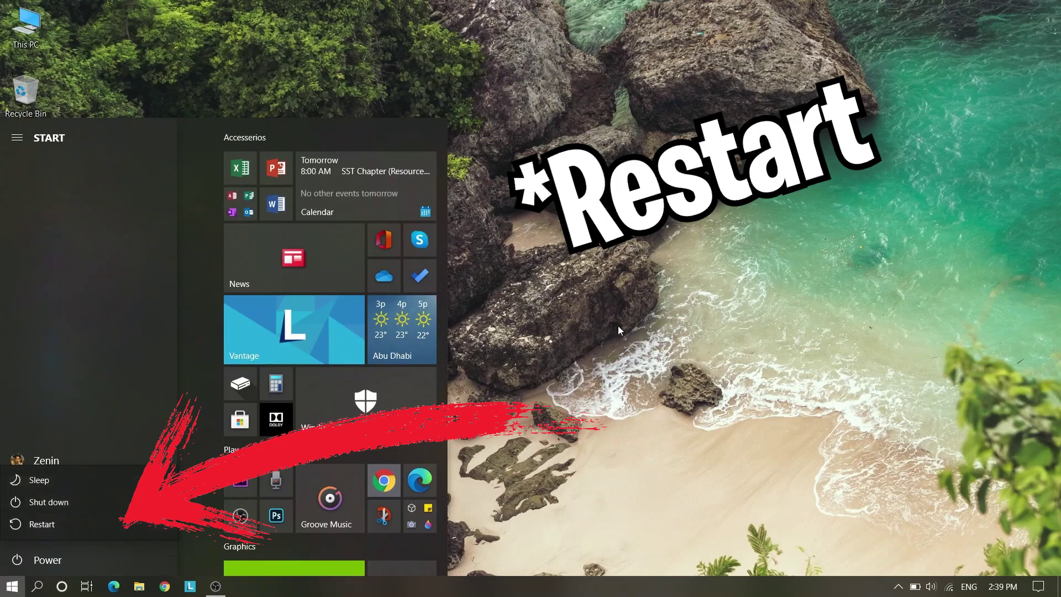
key("Escape")
left_click(648, 305)
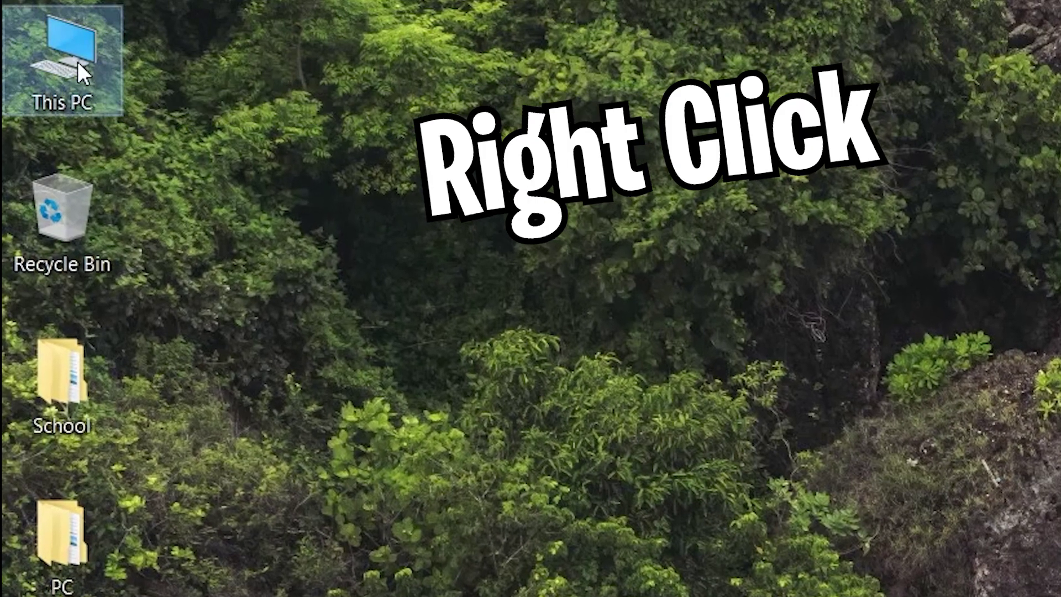
Reopen Computer Management's Device Manager and select Intel(R) UHD Graphics under Display adapters
right_click(30, 33)
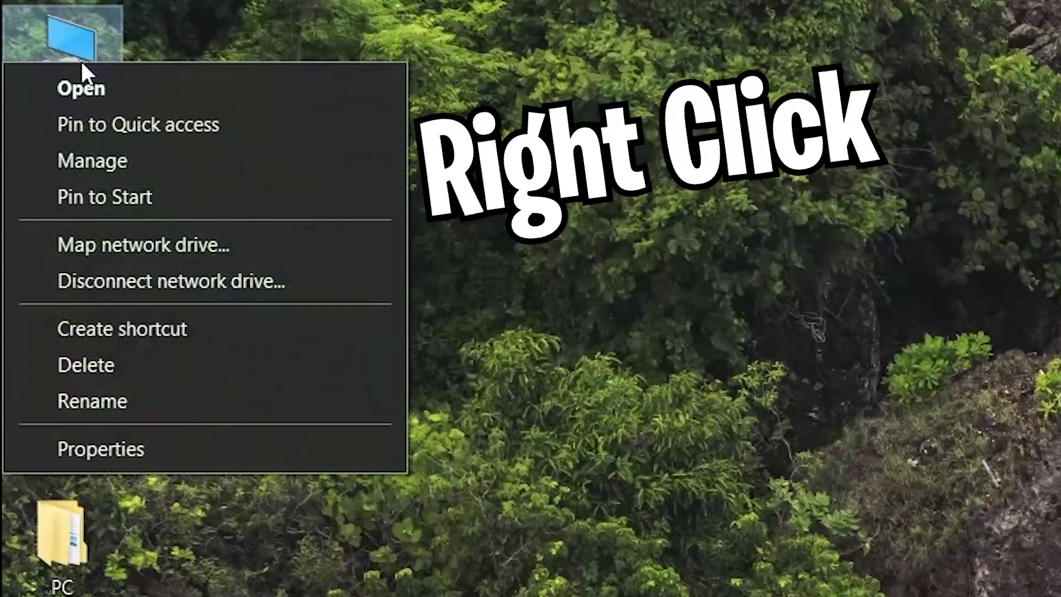
left_click(127, 159)
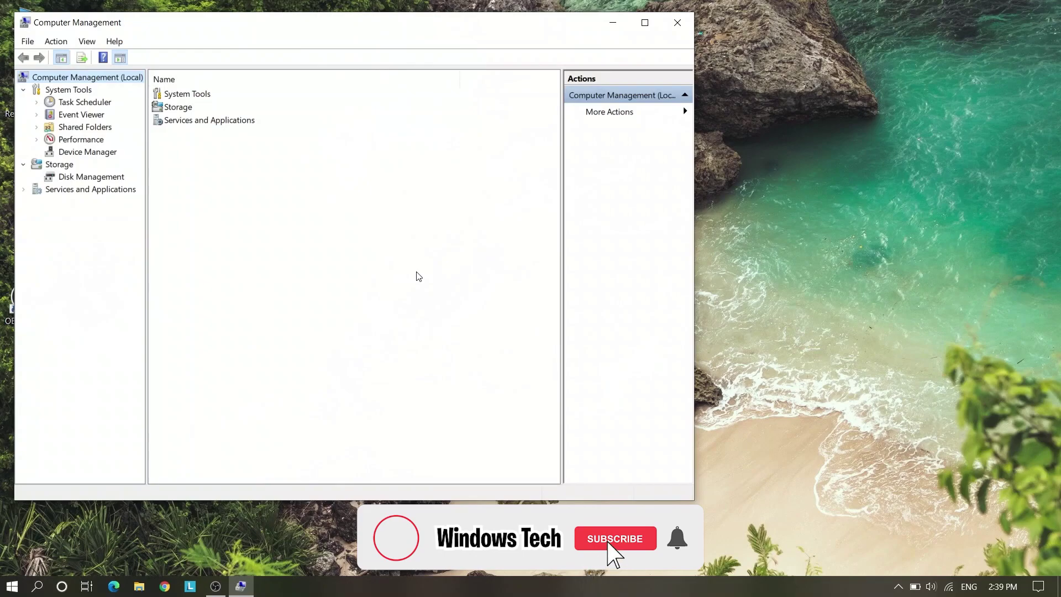
left_click(54, 151)
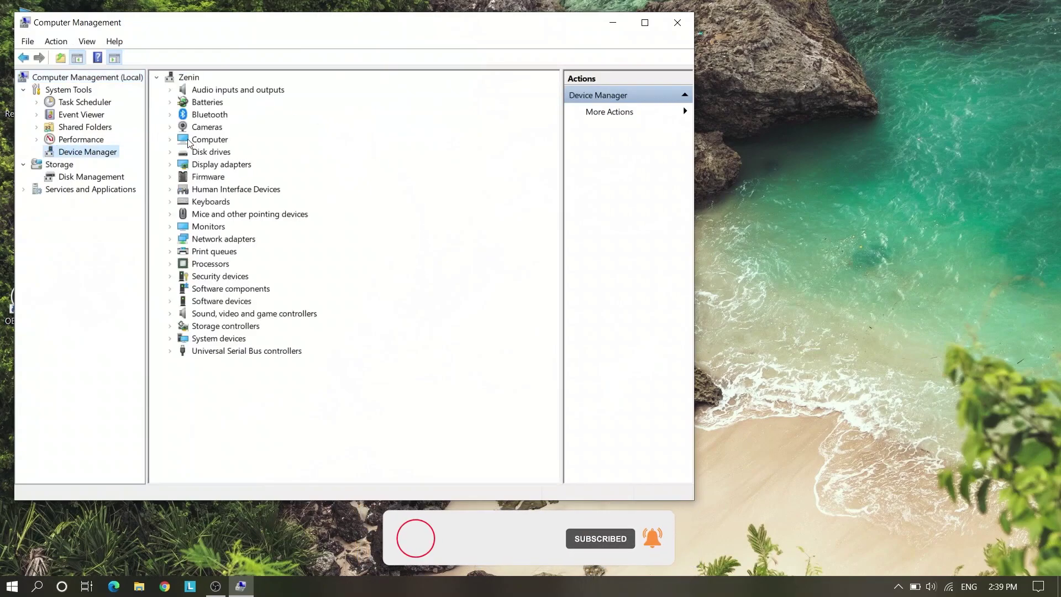
left_click(170, 165)
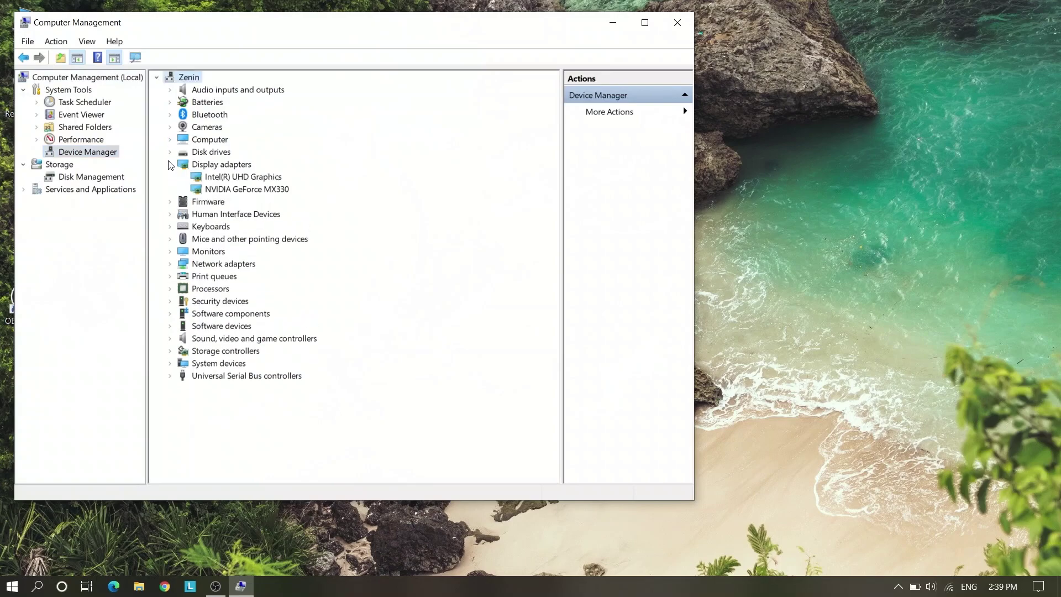
left_click(248, 180)
Search automatically for an updated graphics driver and close the 'best drivers already installed' result
right_click(247, 182)
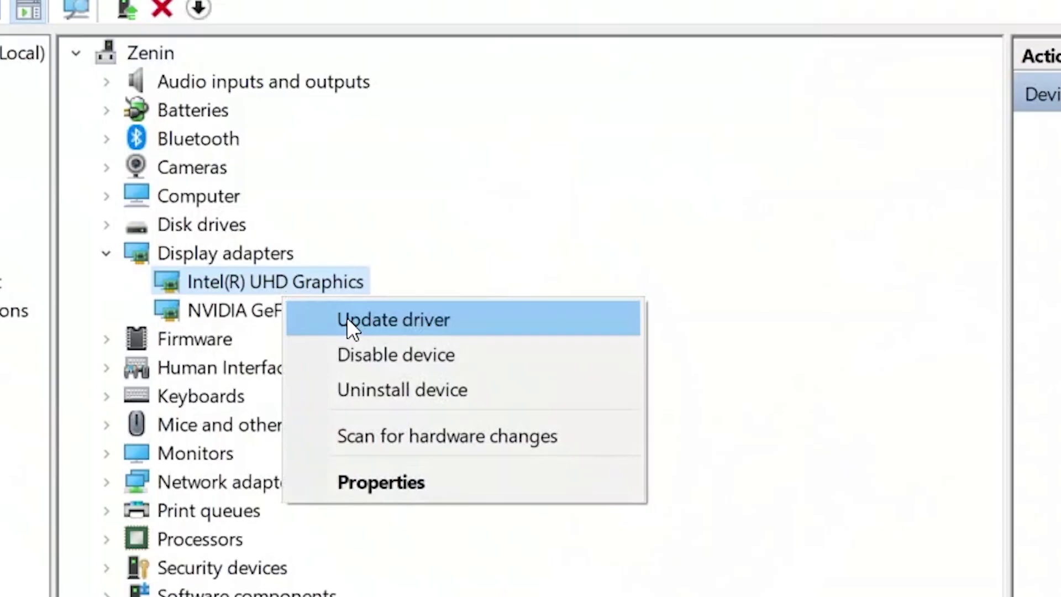
left_click(346, 318)
left_click(364, 221)
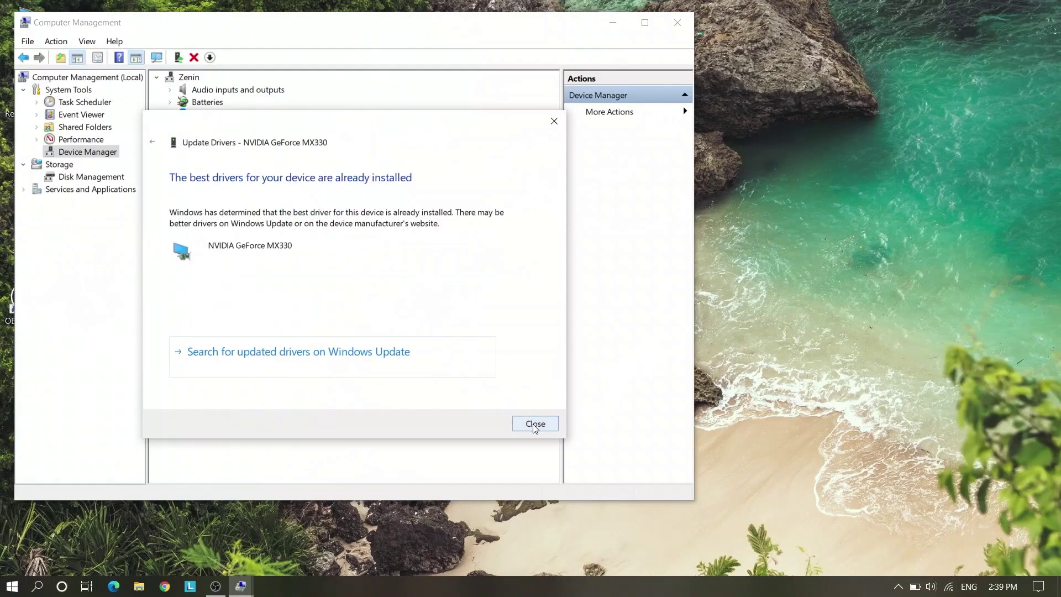
left_click(535, 425)
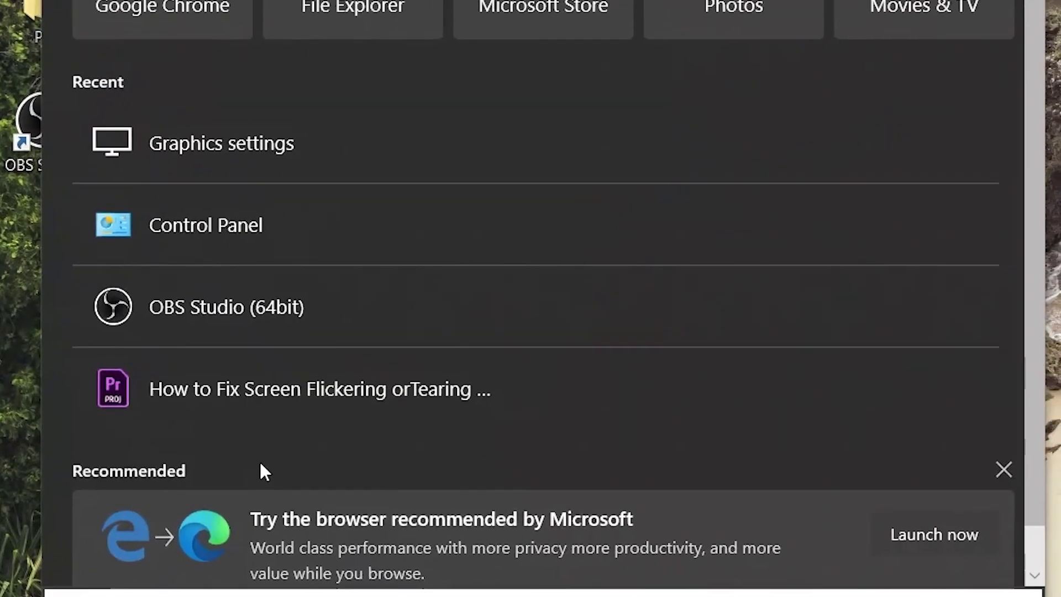
Search 'display' to reach the display settings and maximize the Settings window
type("displa")
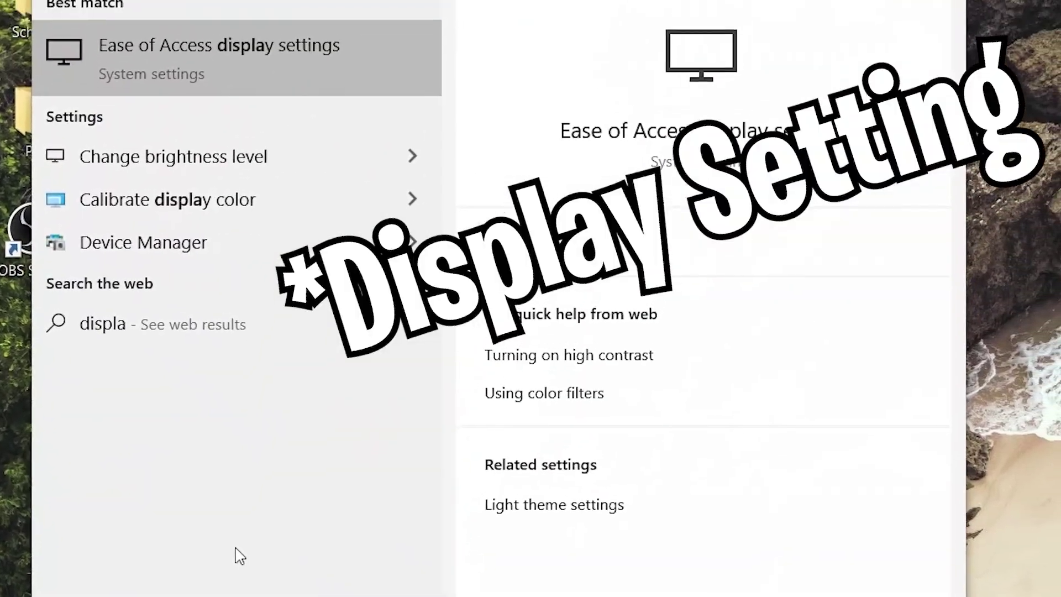
left_click(179, 47)
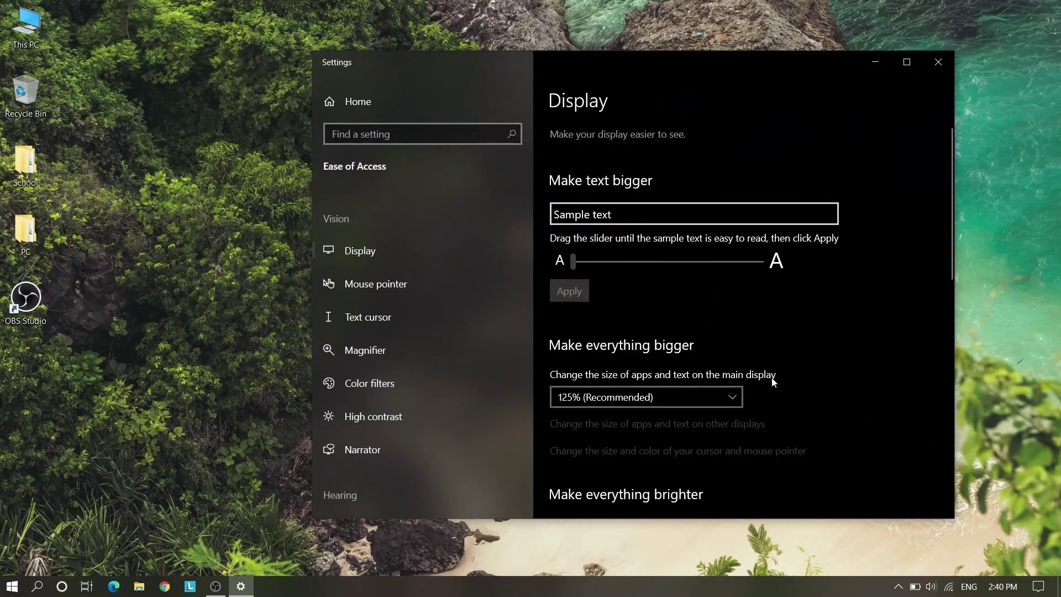
scroll(737, 224, "down", 6)
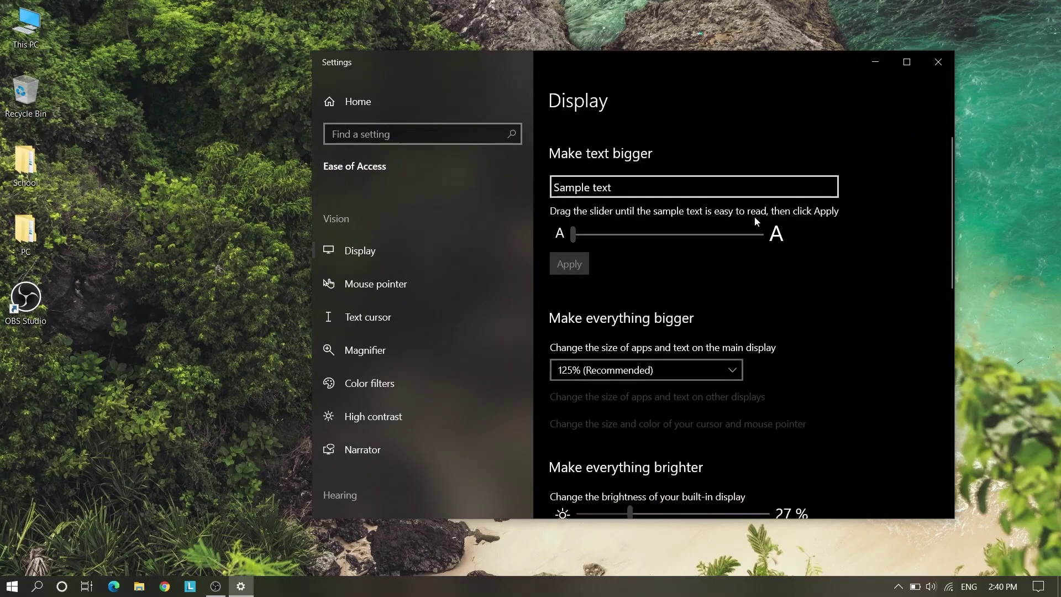
scroll(669, 289, "down", 3)
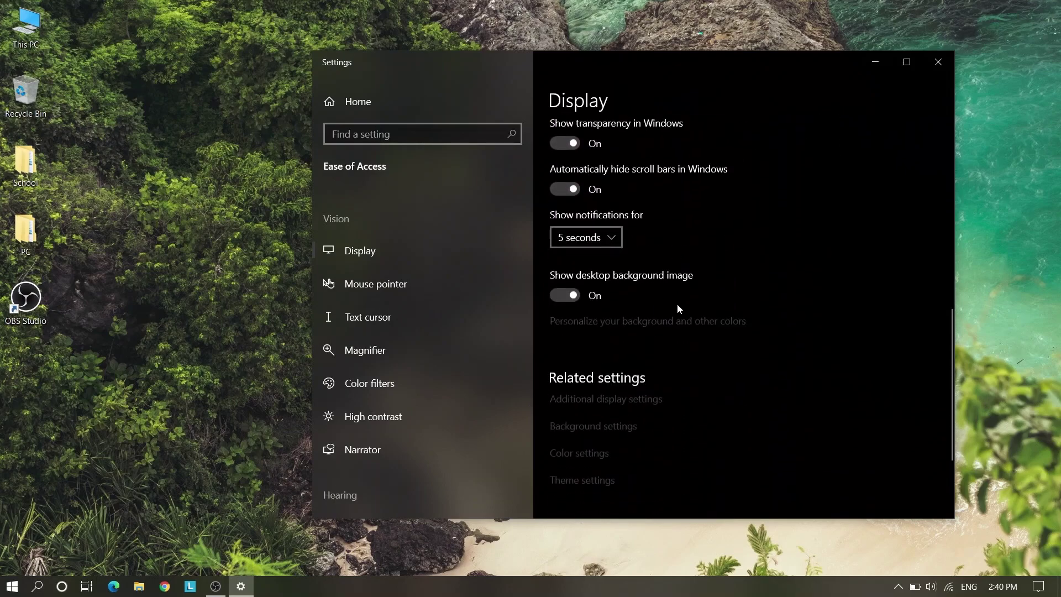
left_click(907, 63)
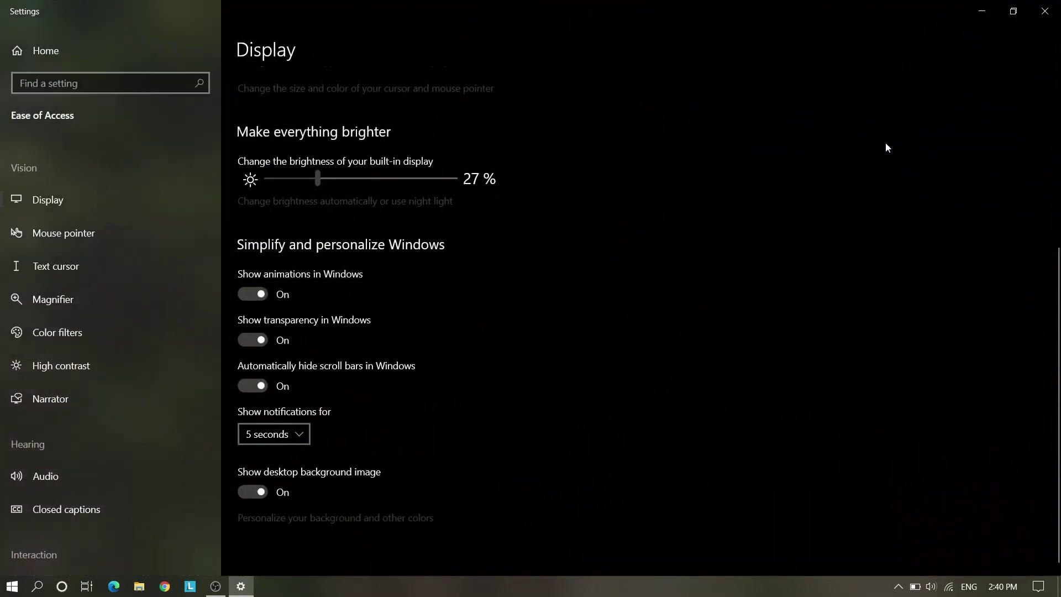
scroll(858, 182, "up", 5)
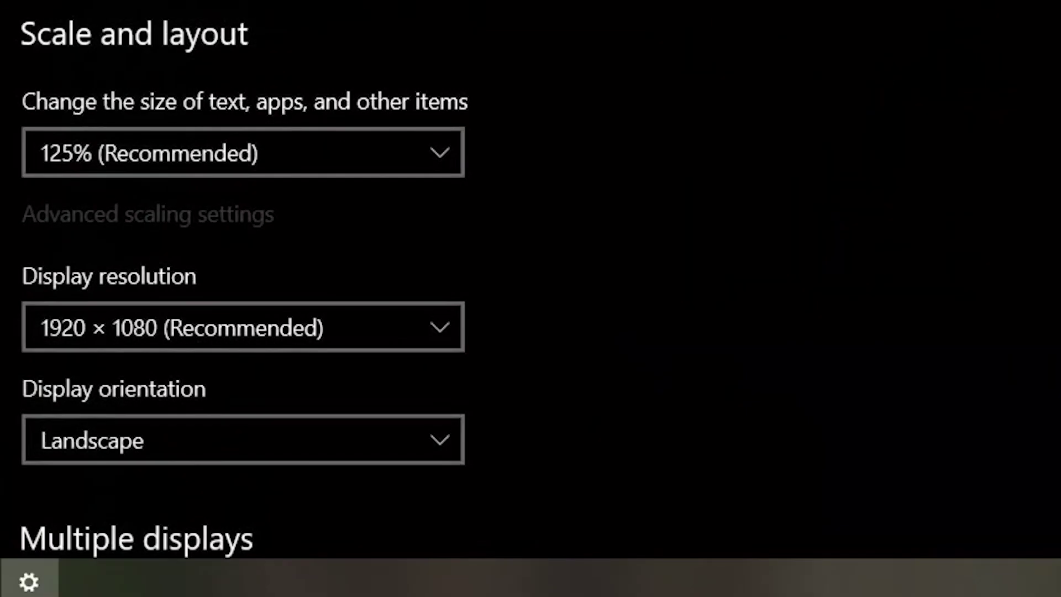
scroll(243, 299, "down", 5)
scroll(244, 299, "up", 5)
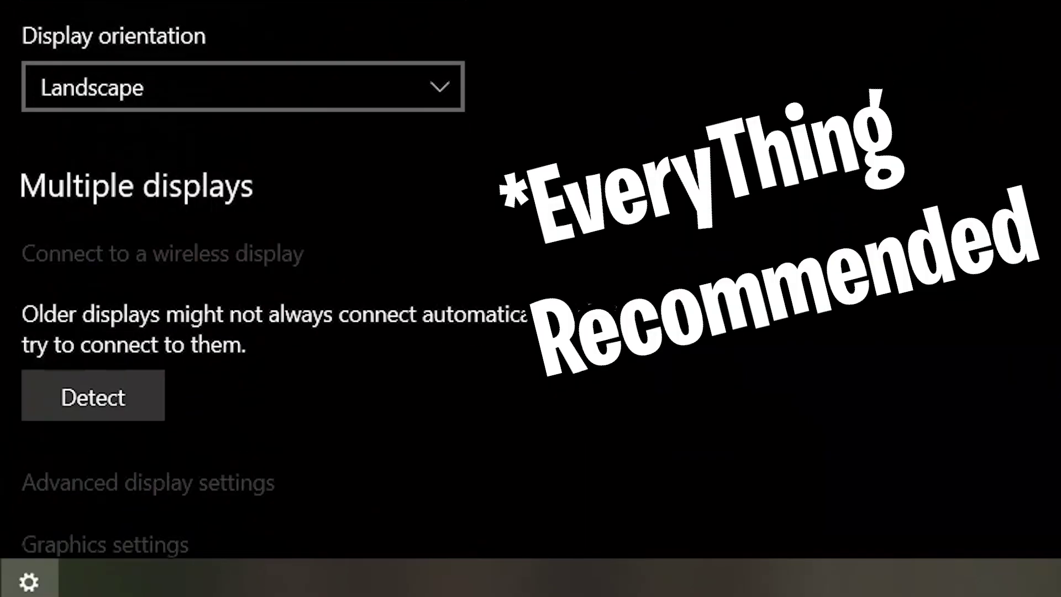
Keep scaling at 125% (Recommended) and resolution at 1920 × 1080 (Recommended)
left_click(243, 152)
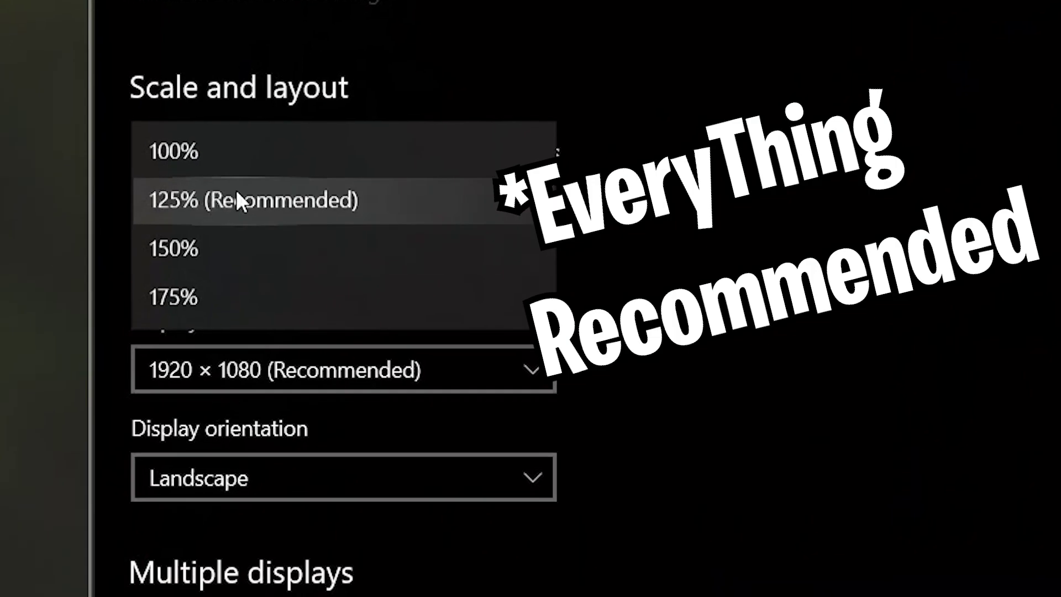
left_click(310, 182)
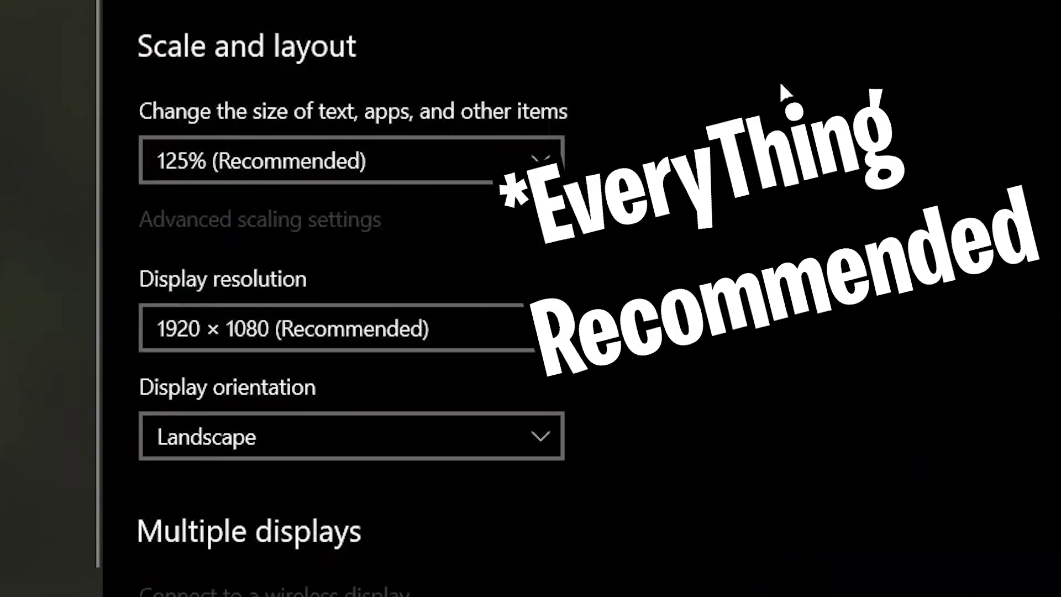
left_click(394, 351)
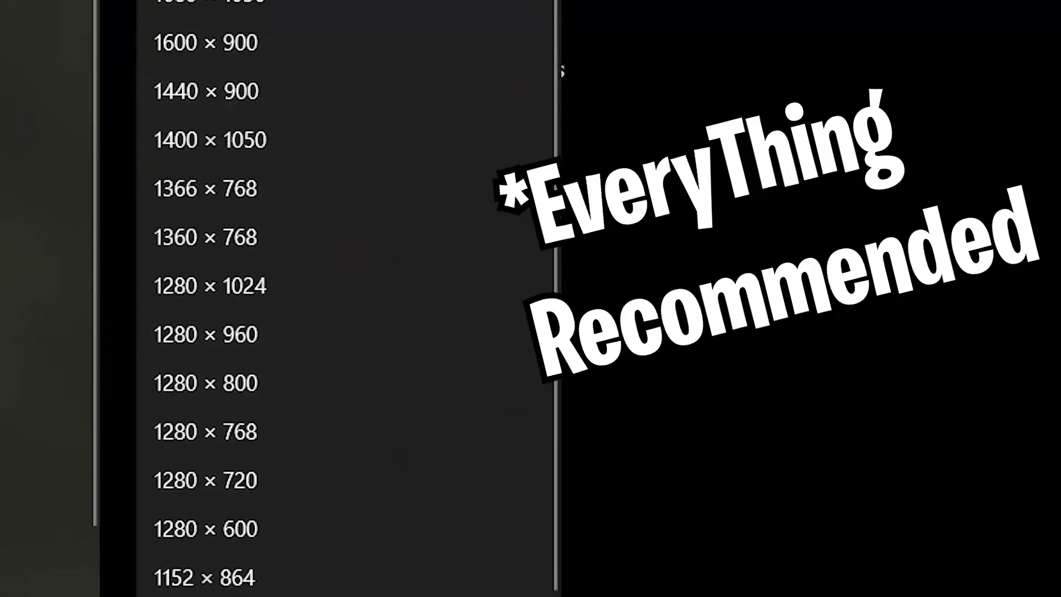
left_click(856, 3)
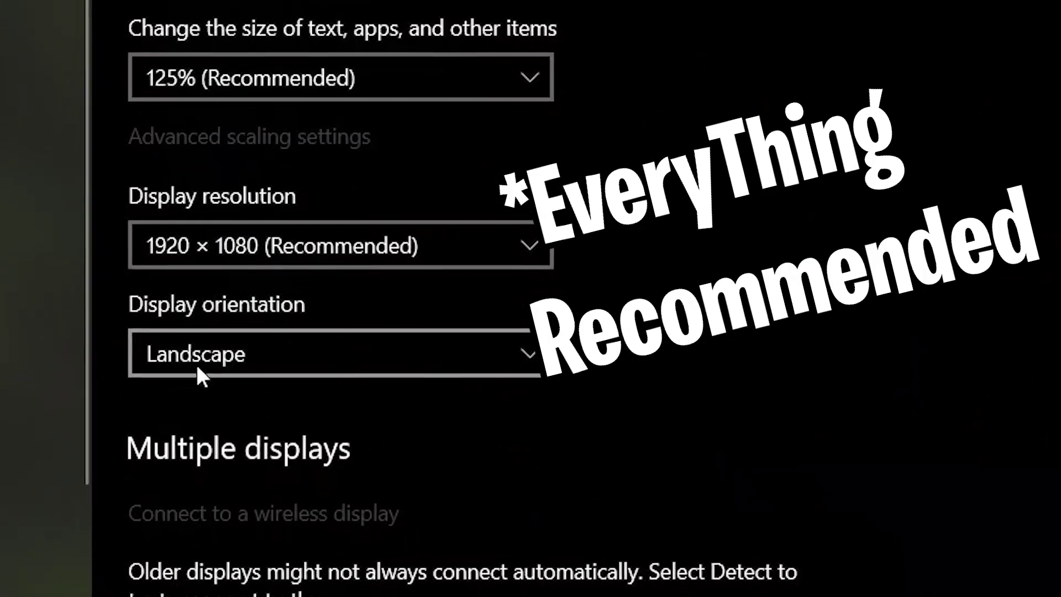
scroll(243, 260, "down", 4)
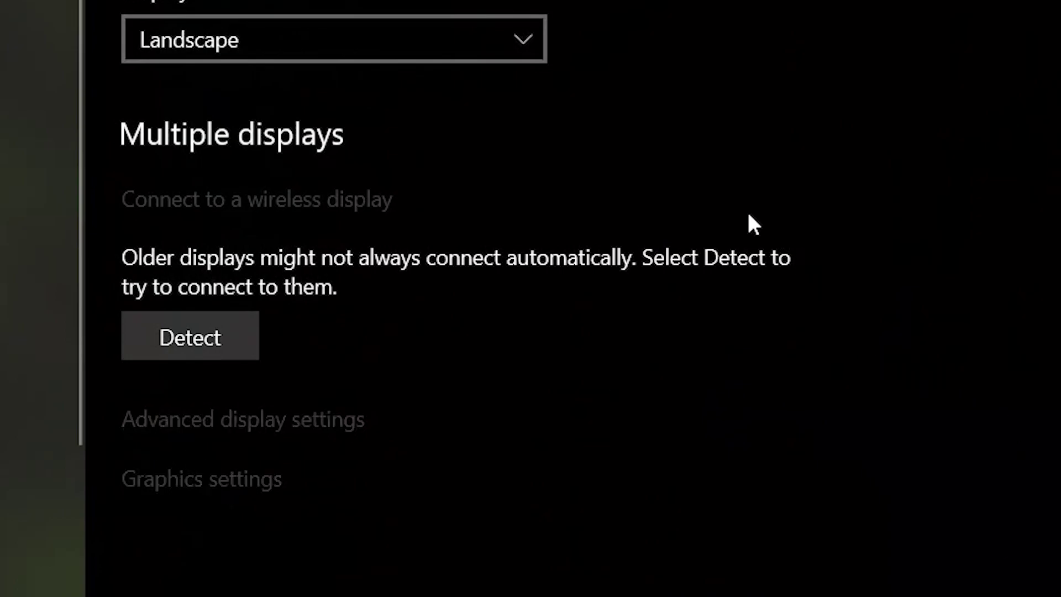
scroll(456, 298, "up", 3)
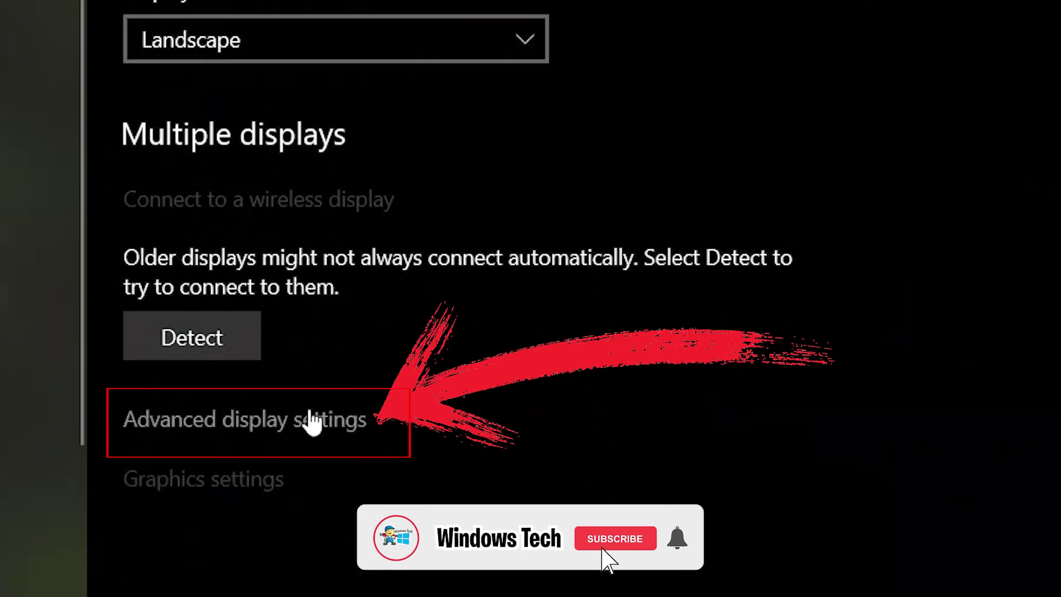
In the adapter's Monitor settings, keep the screen refresh rate at 60 Hertz and confirm with OK
left_click(312, 421)
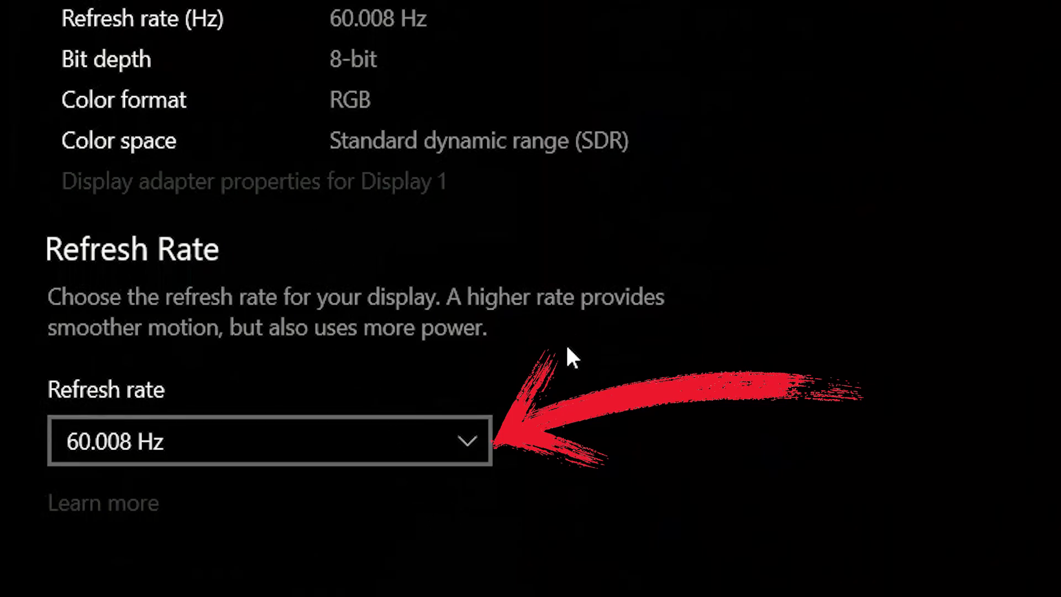
left_click(152, 458)
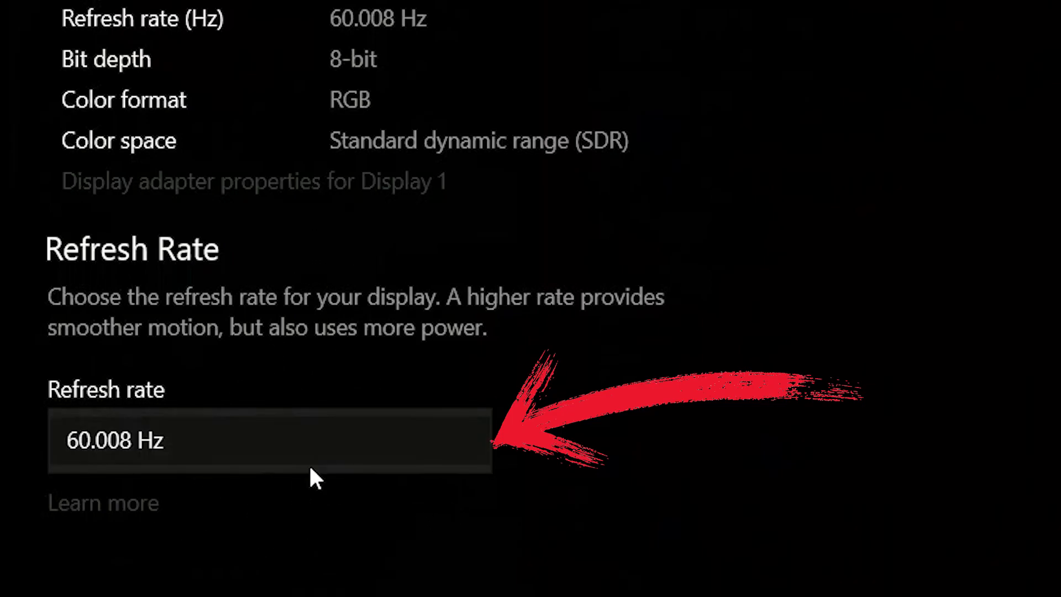
left_click(359, 184)
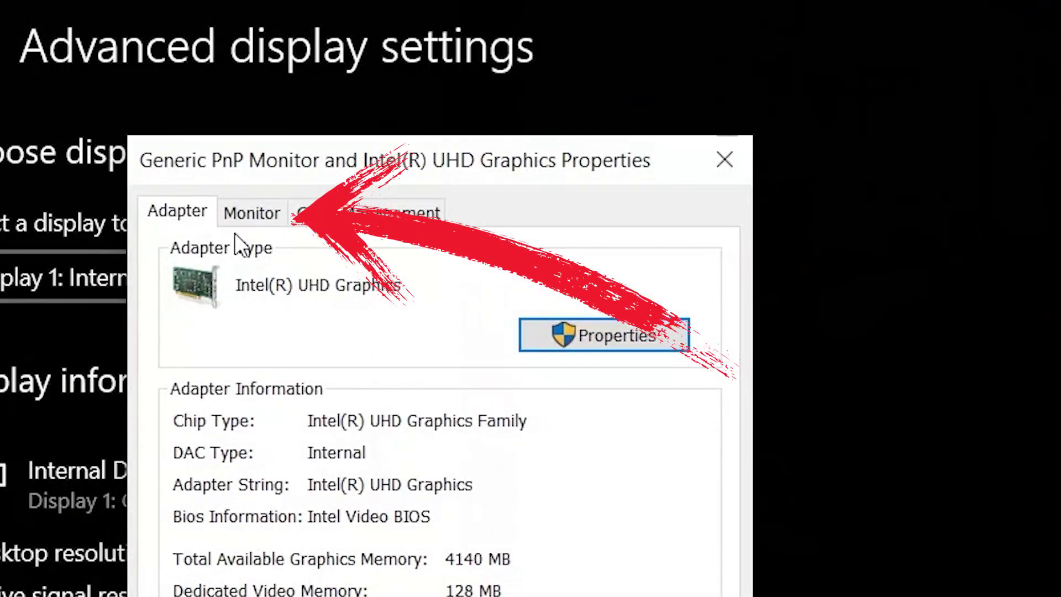
left_click(245, 215)
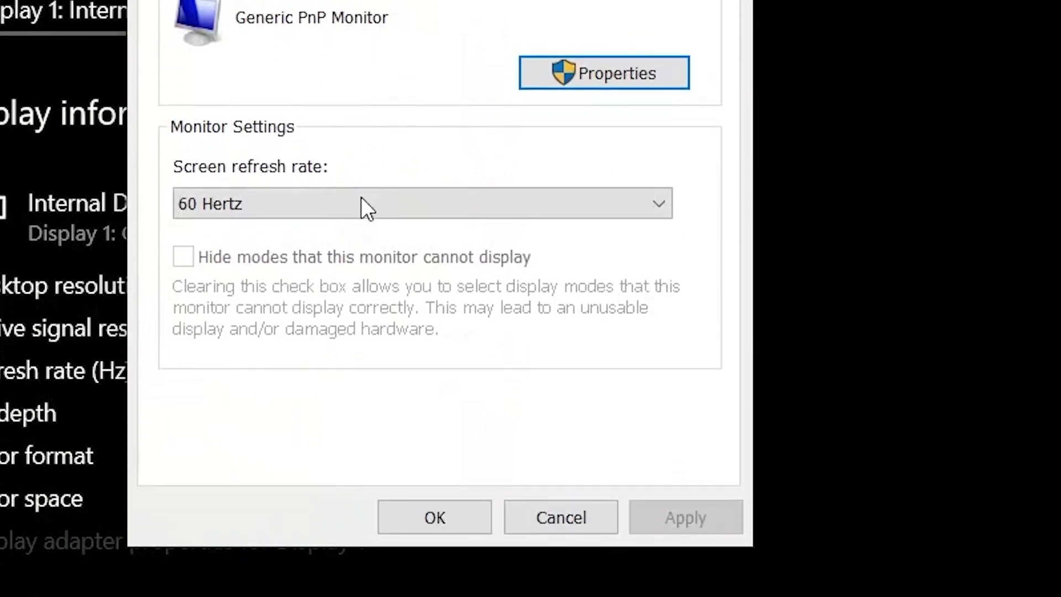
left_click(359, 470)
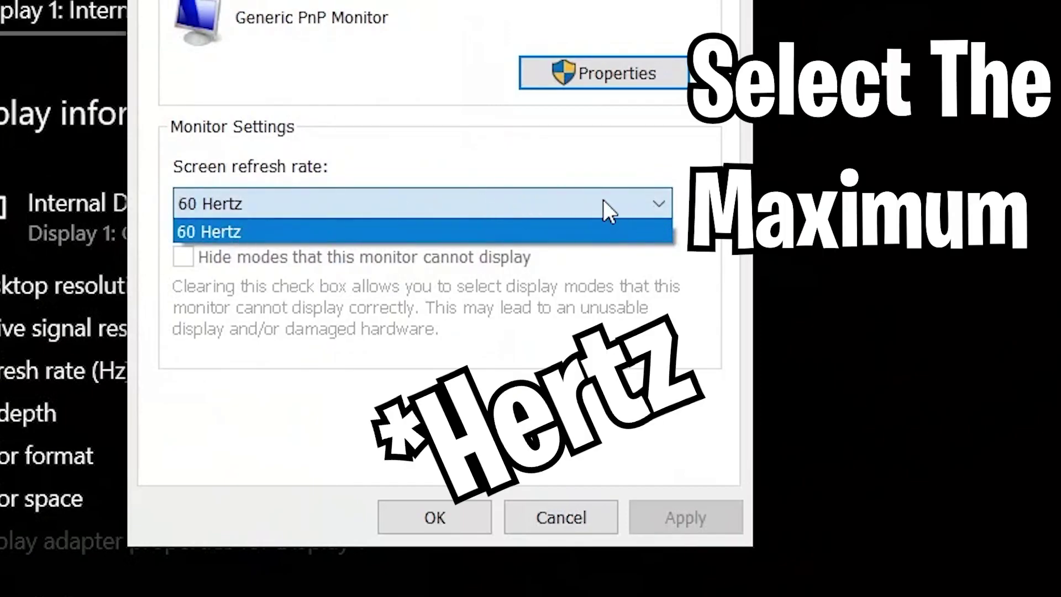
left_click(603, 230)
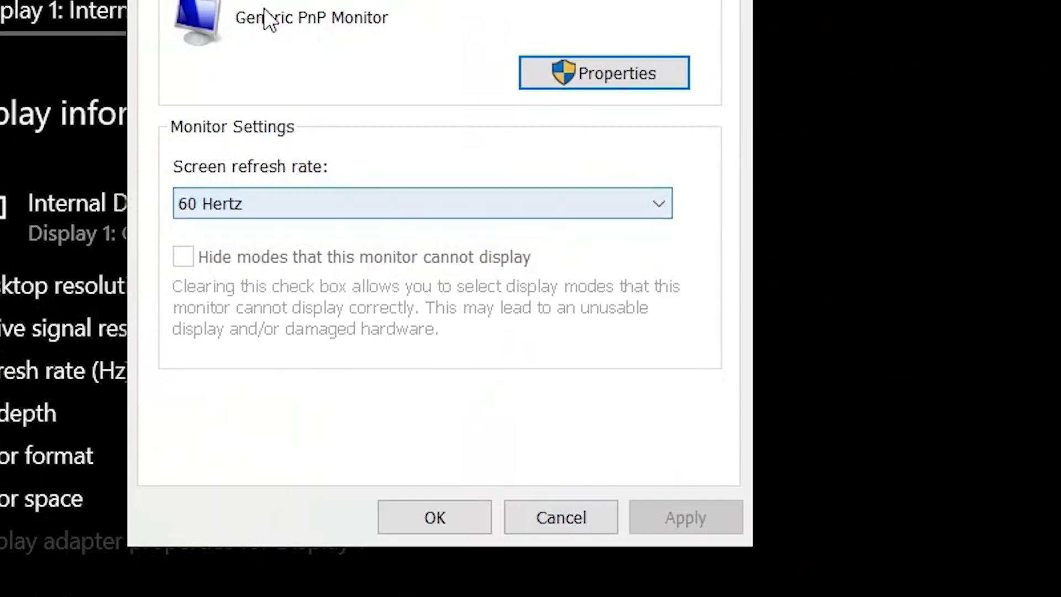
left_click(443, 516)
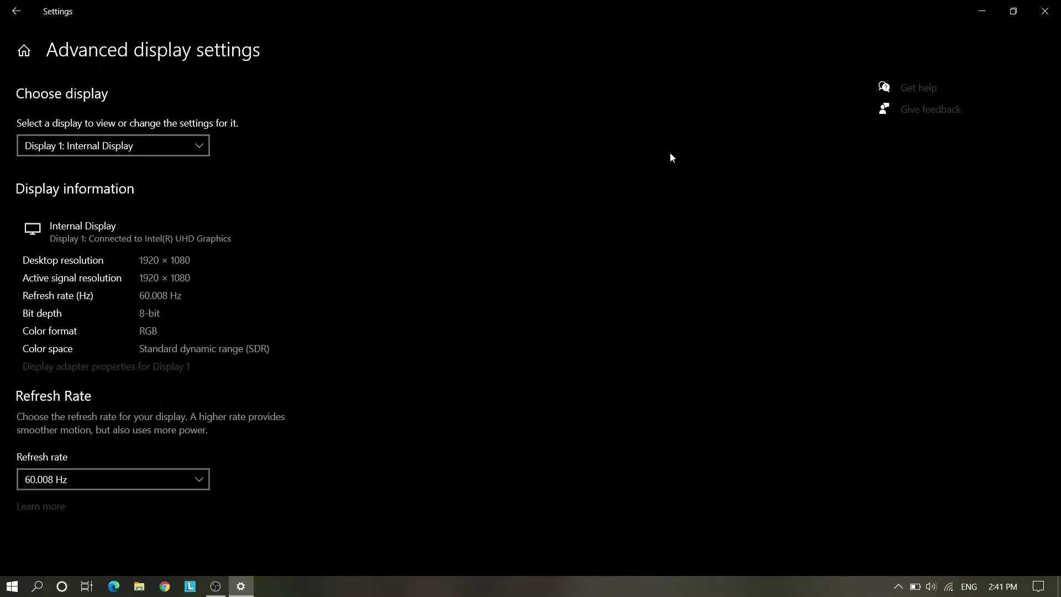
double_click(804, 5)
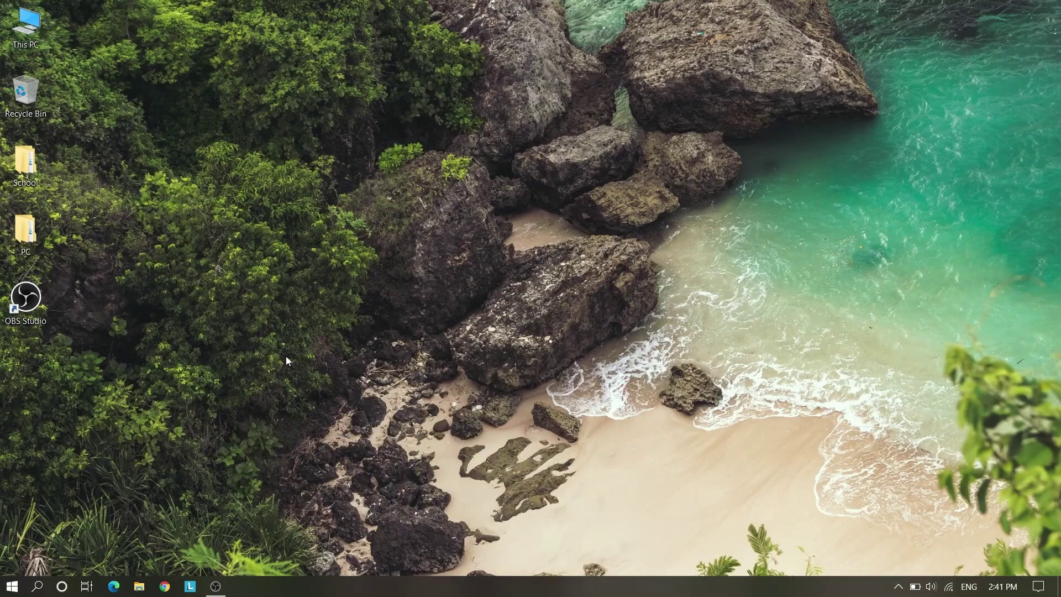
Refresh the desktop, then tick Disable fullscreen optimizations in OBS Studio's Compatibility properties and apply
right_click(416, 296)
left_click(394, 336)
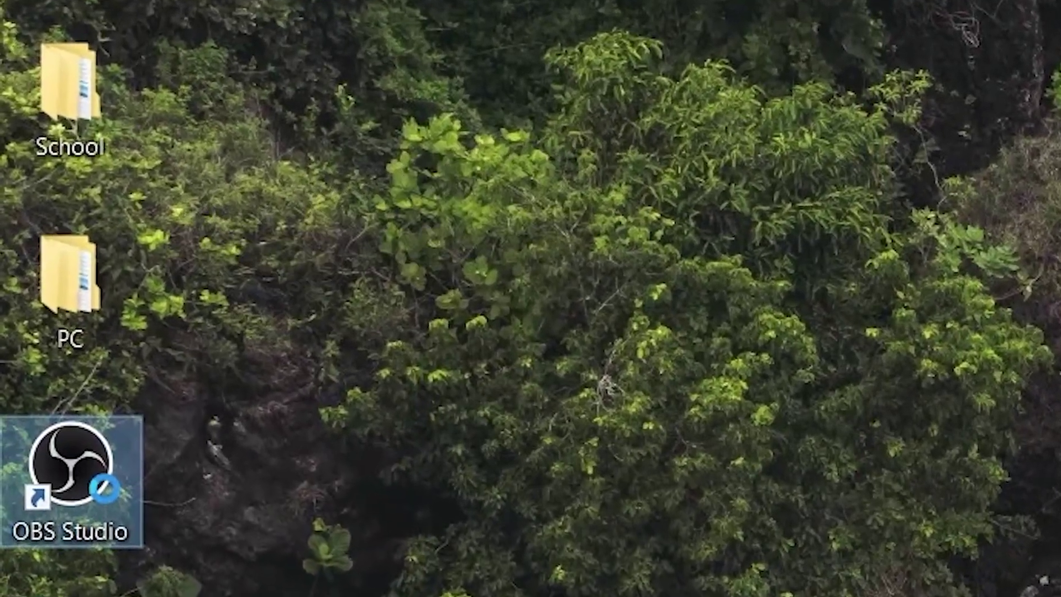
right_click(17, 478)
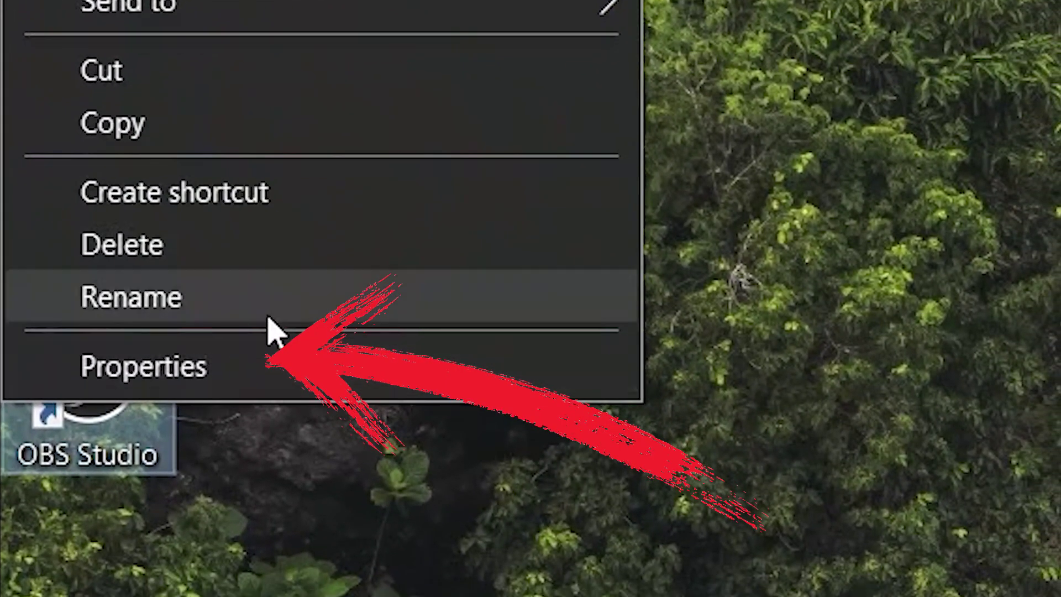
left_click(403, 351)
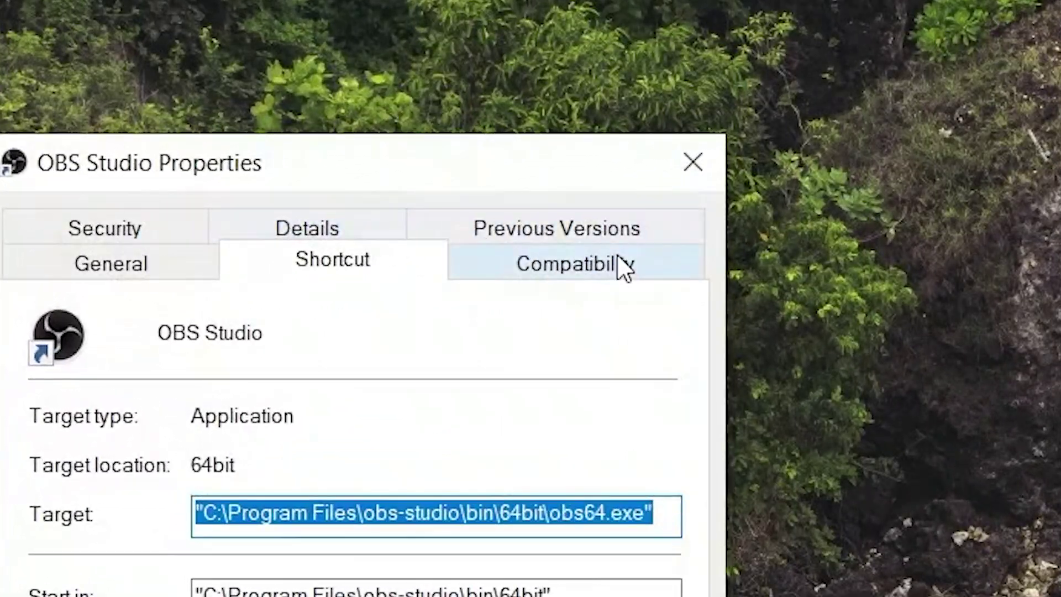
left_click(270, 245)
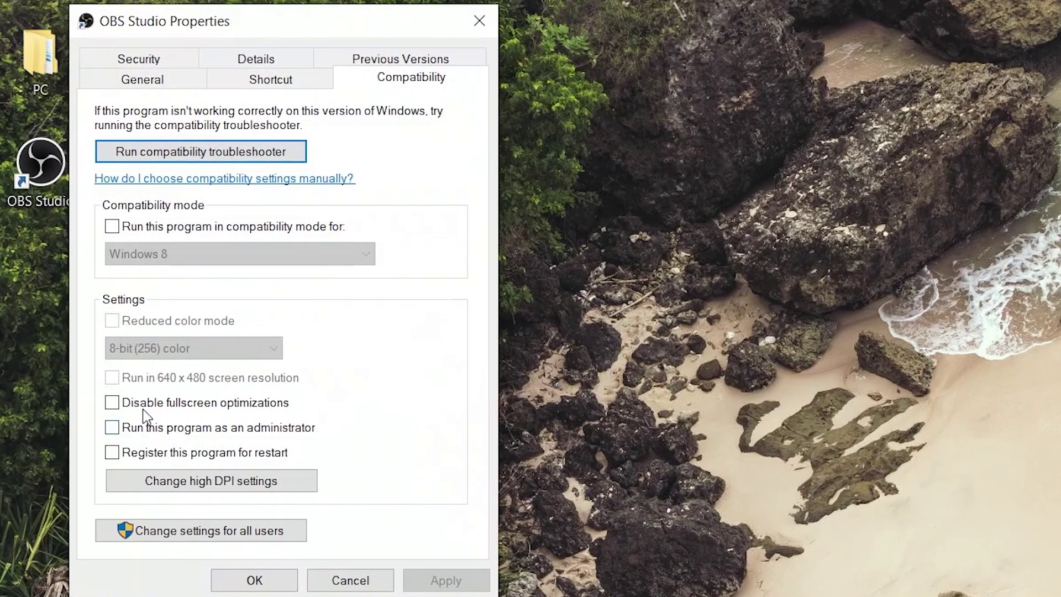
left_click(112, 405)
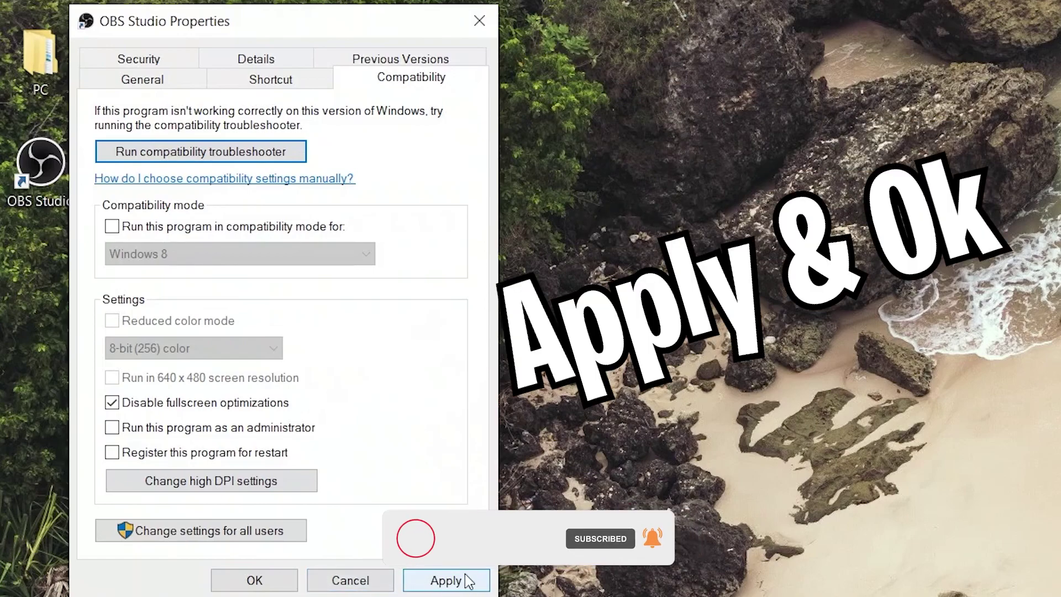
left_click(446, 580)
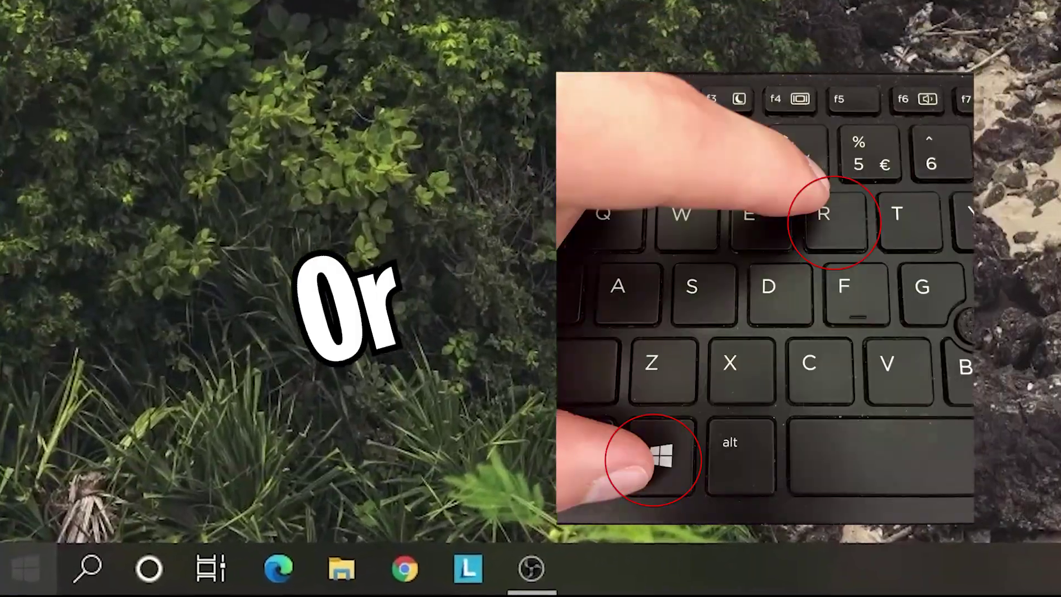
Run msconfig from the Start button's Run prompt
right_click(5, 588)
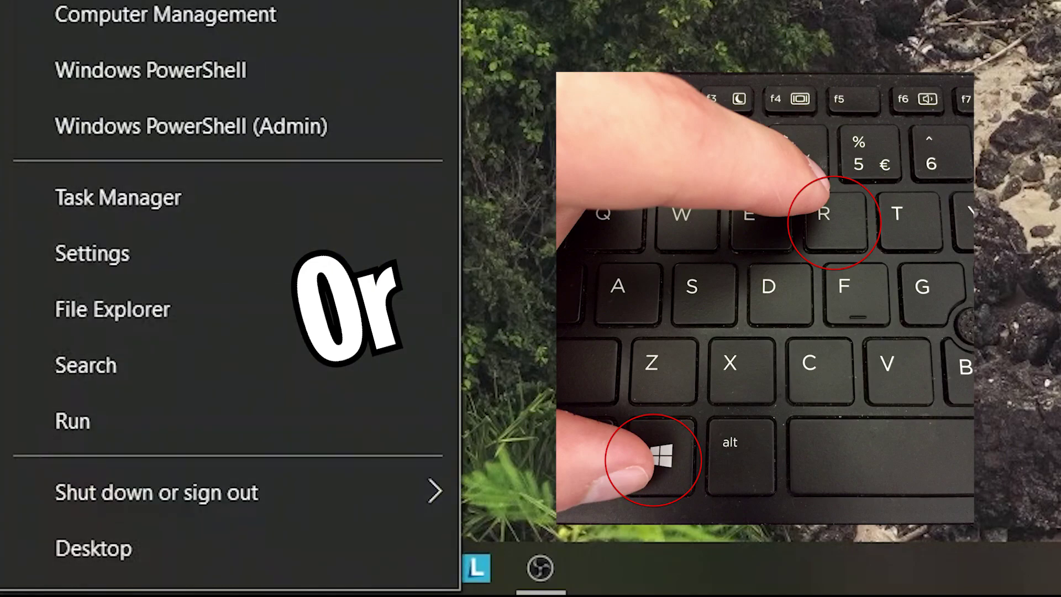
left_click(100, 423)
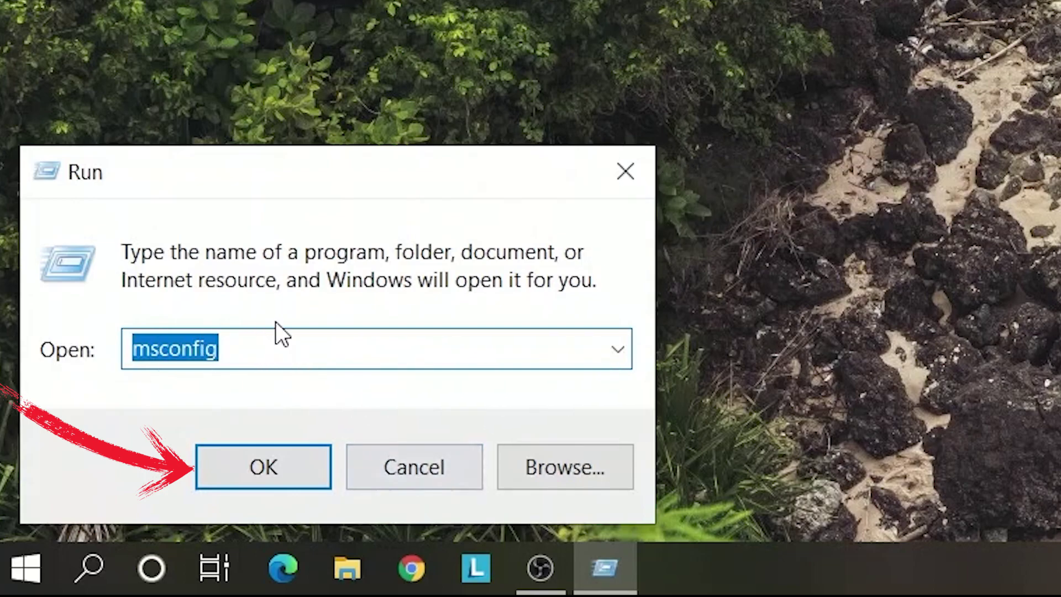
left_click(256, 468)
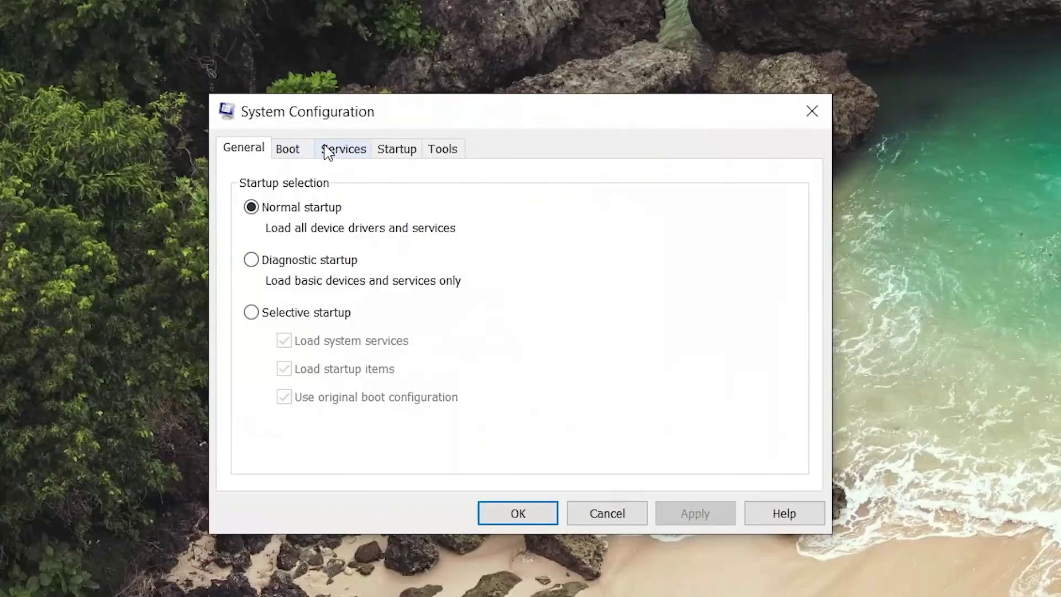
On the Services tab, untick Windows Error Reporting Service and Problem Reports Control Panel Support, then apply
left_click(330, 156)
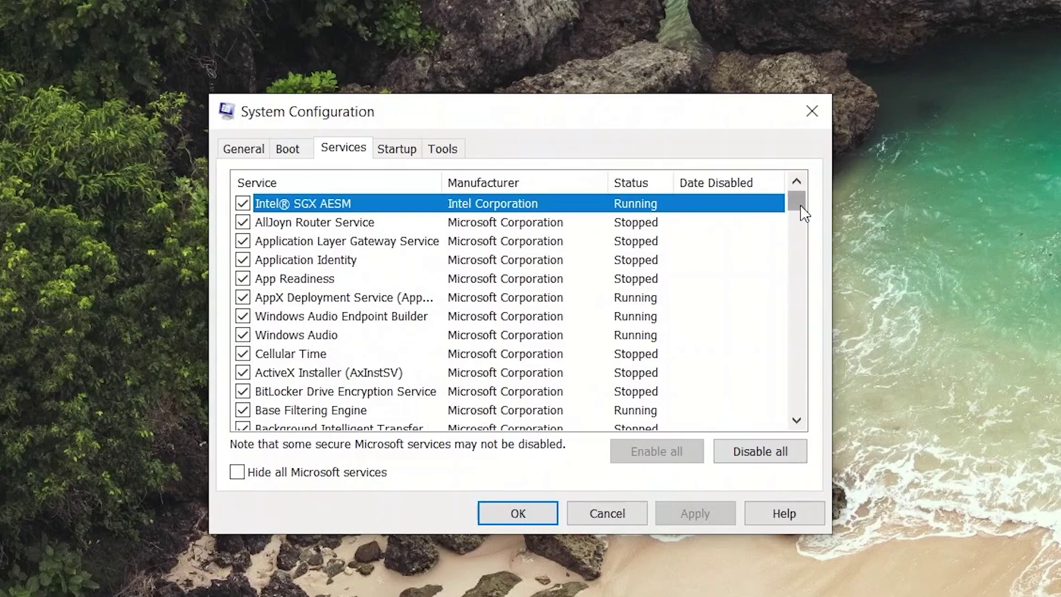
left_click_drag(804, 213, 809, 242)
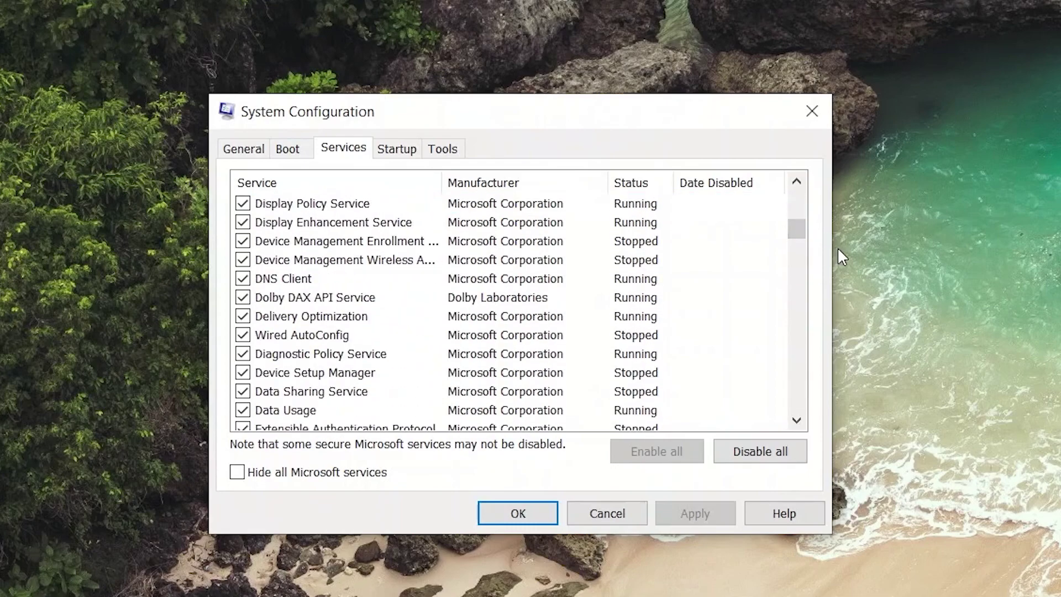
scroll(680, 286, "down", 6)
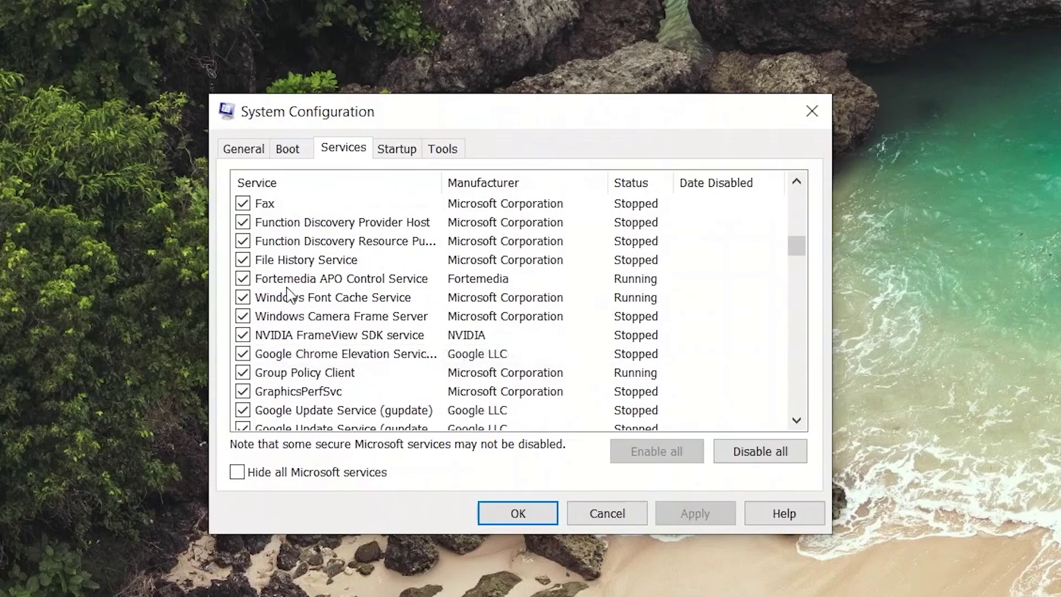
scroll(285, 288, "down", 1)
scroll(285, 287, "down", 15)
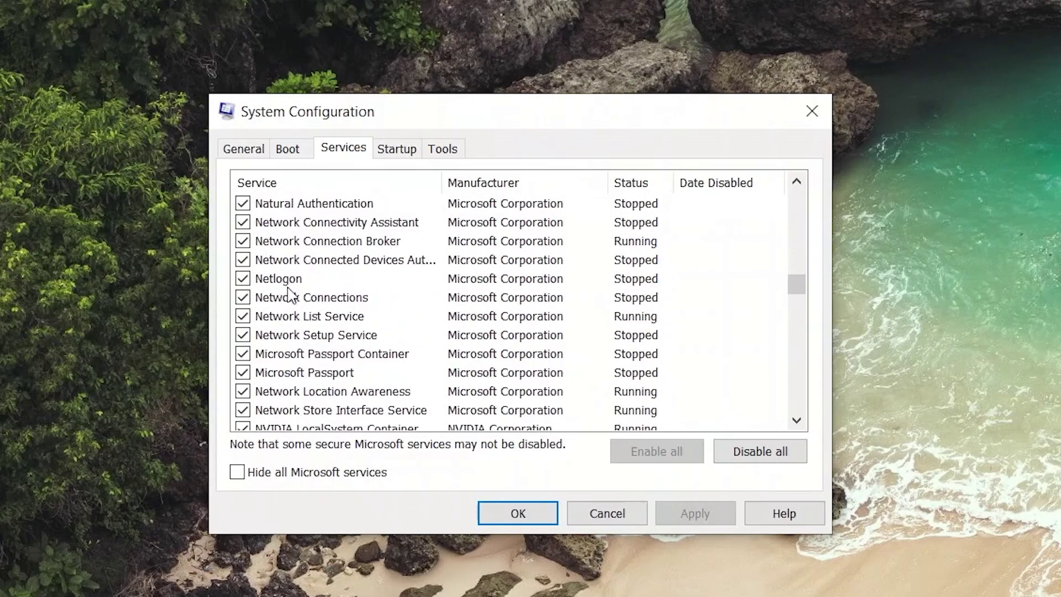
scroll(516, 304, "down", 15)
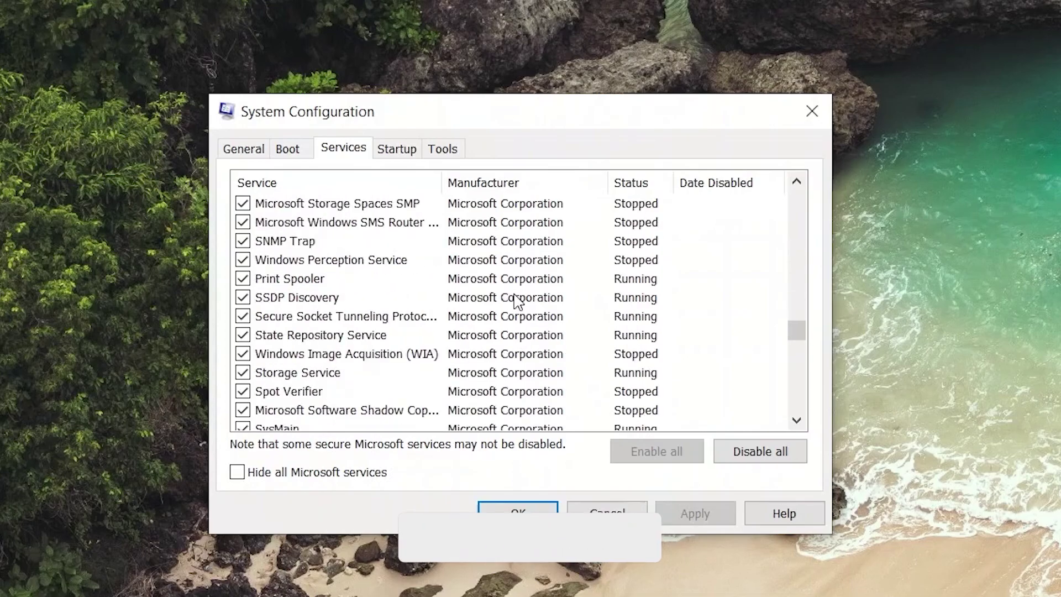
scroll(514, 298, "down", 10)
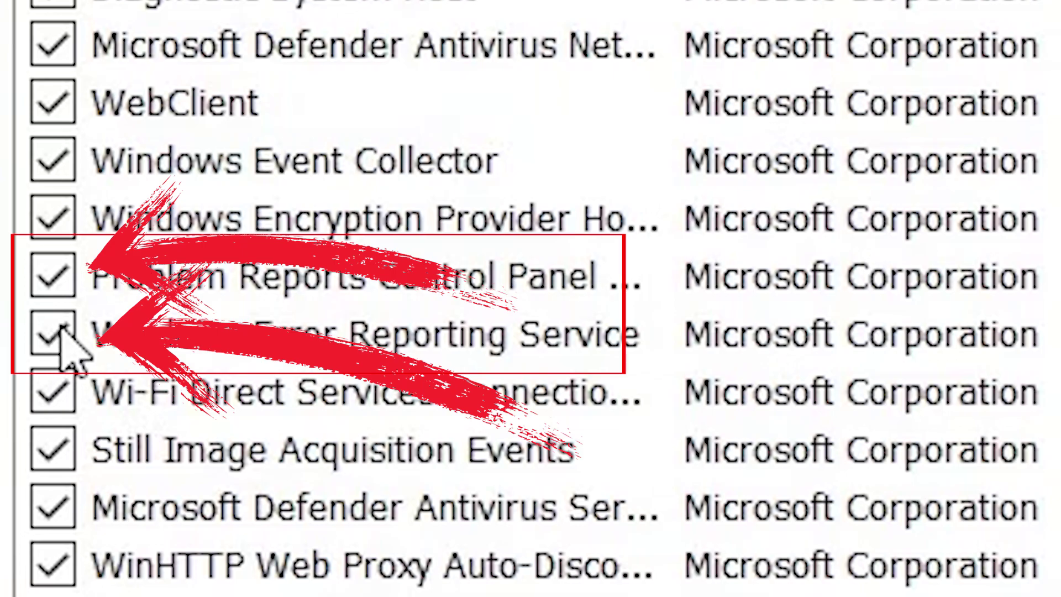
left_click(54, 332)
left_click(72, 272)
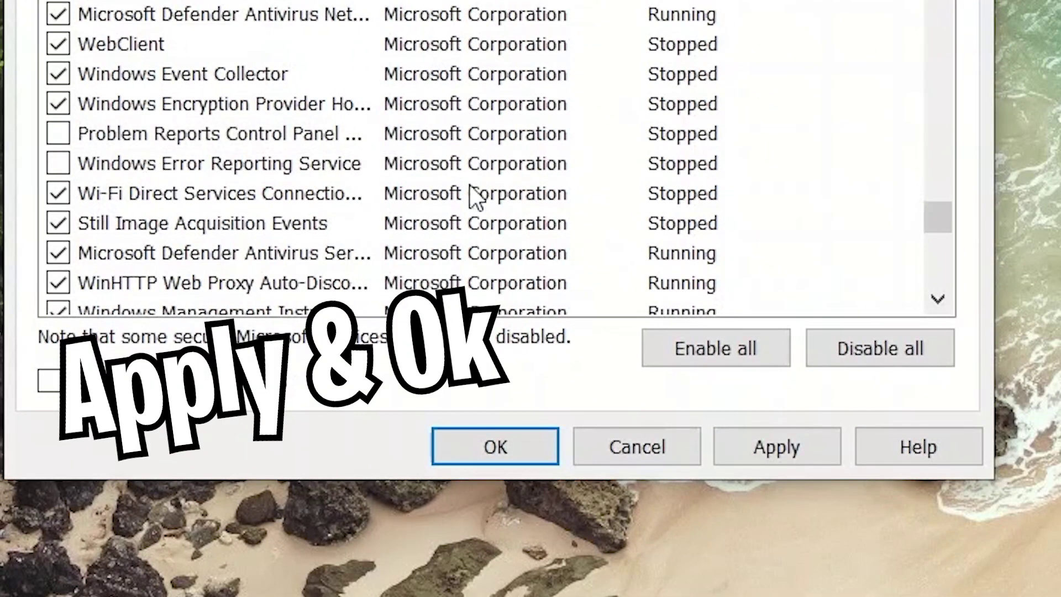
left_click(781, 437)
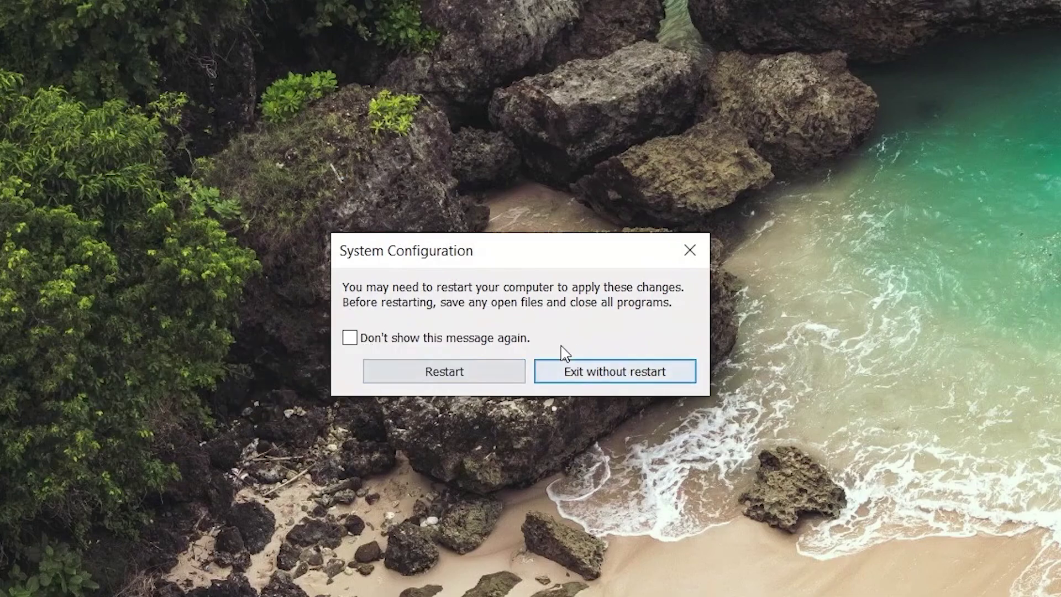
Choose Exit without restart, postponing the reboot so both error-reporting services stay disabled
left_click(614, 372)
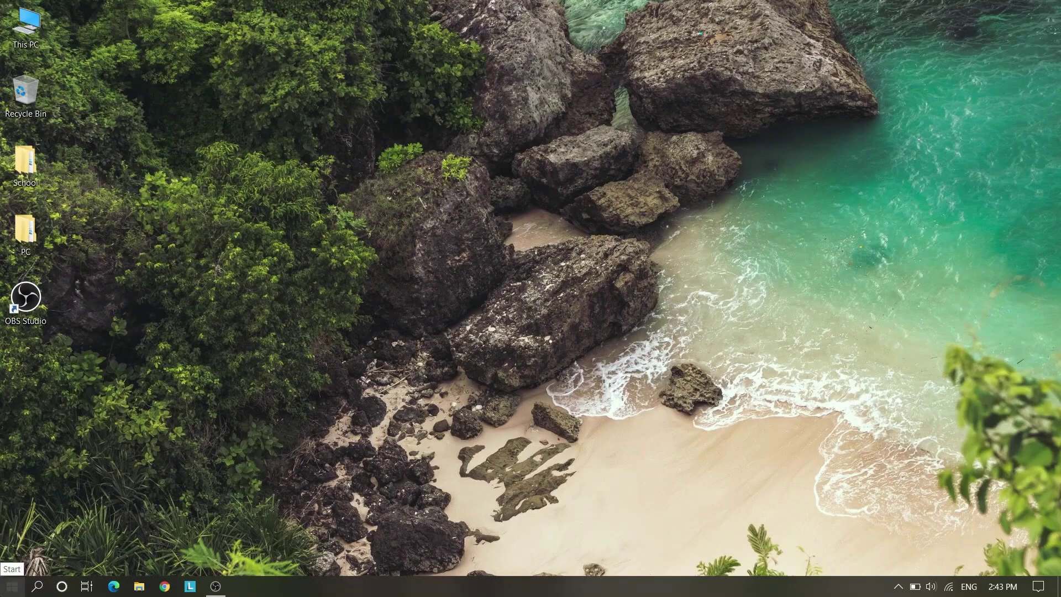